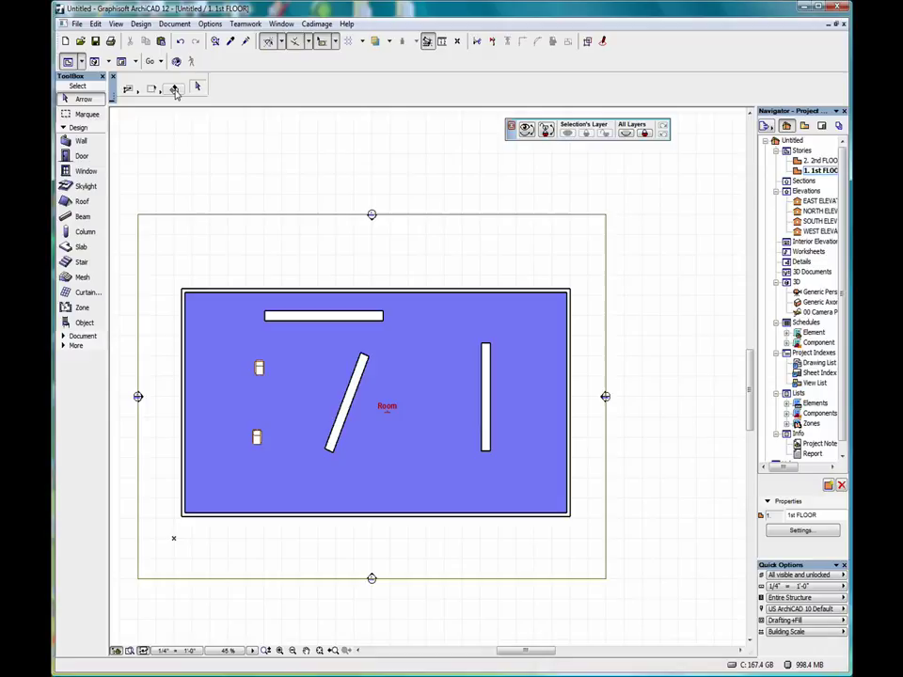
# Set the Info Box's Selection Methods so selection areas catch partially overlapped elements
pyautogui.click(134, 91)
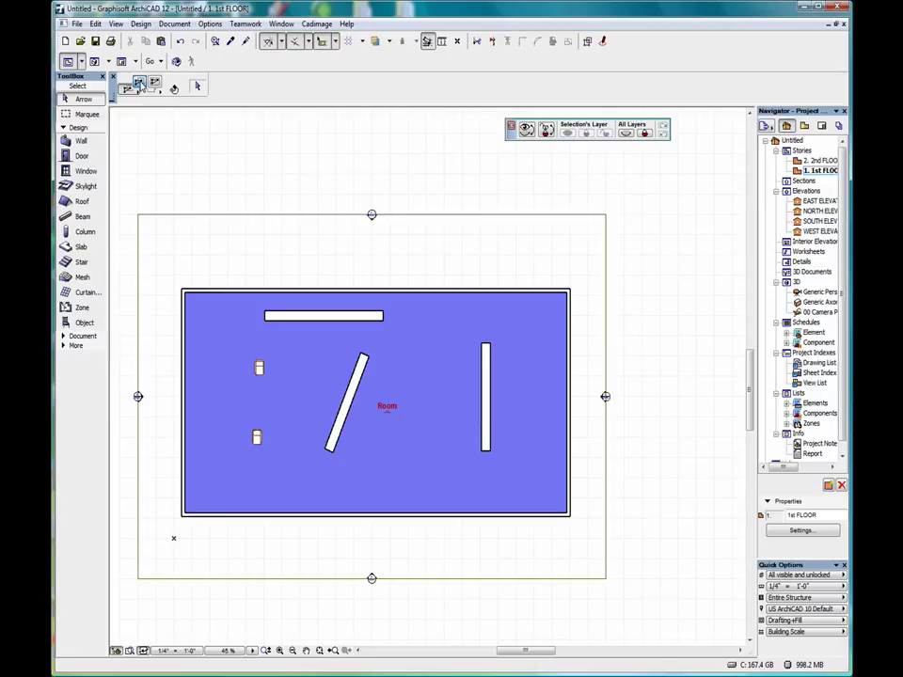
pyautogui.click(139, 85)
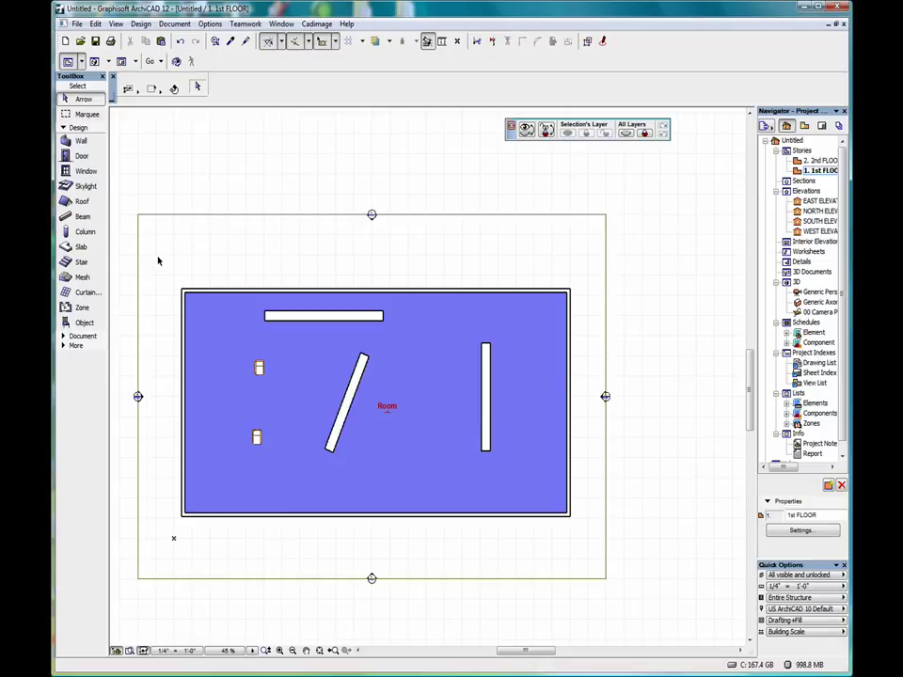
pyautogui.click(158, 257)
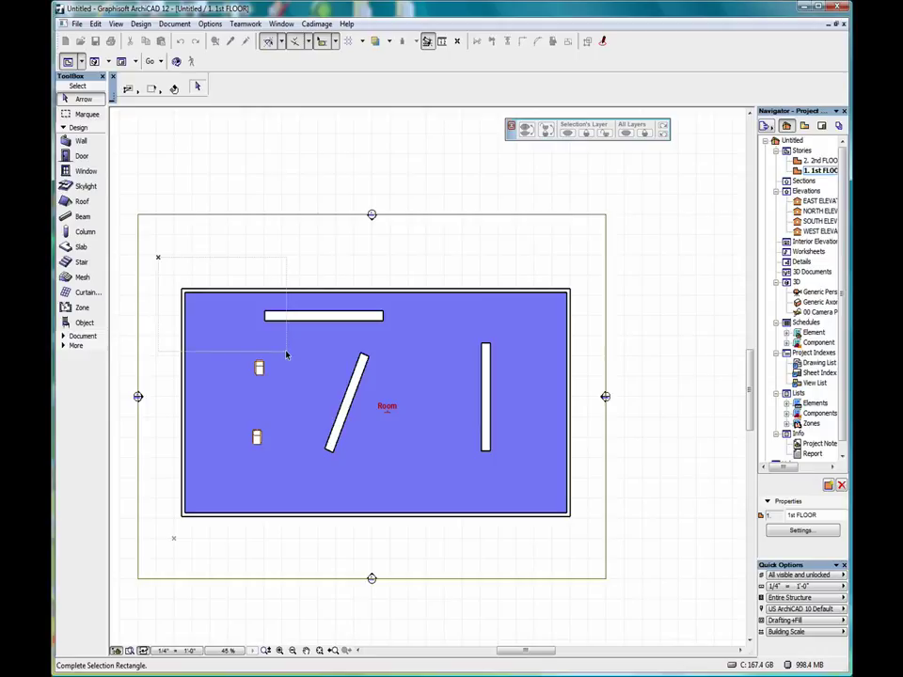
pyautogui.click(285, 348)
pyautogui.hotkey('ctrl', 'a')
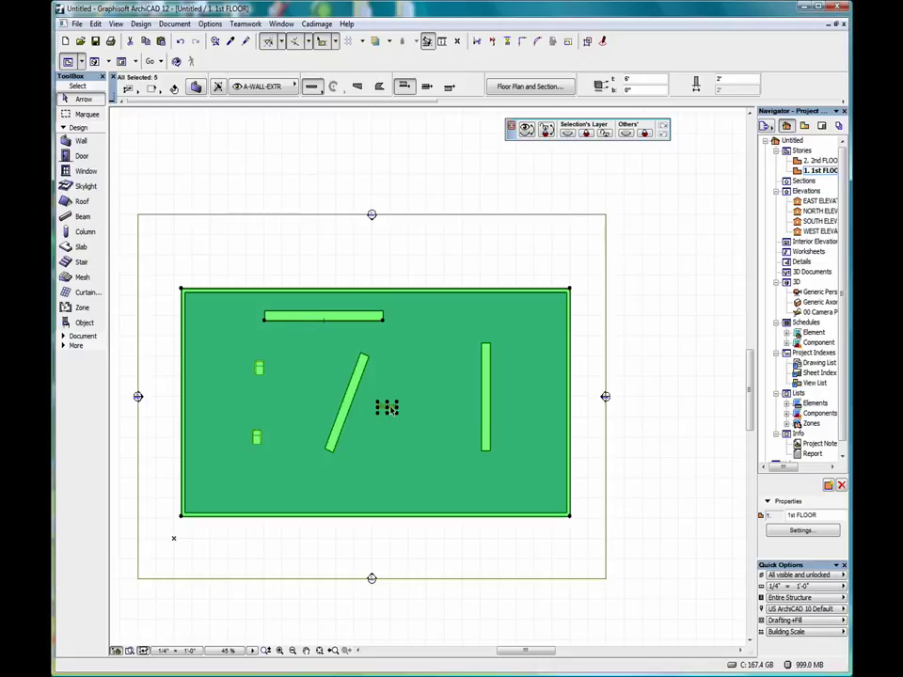
pyautogui.click(159, 265)
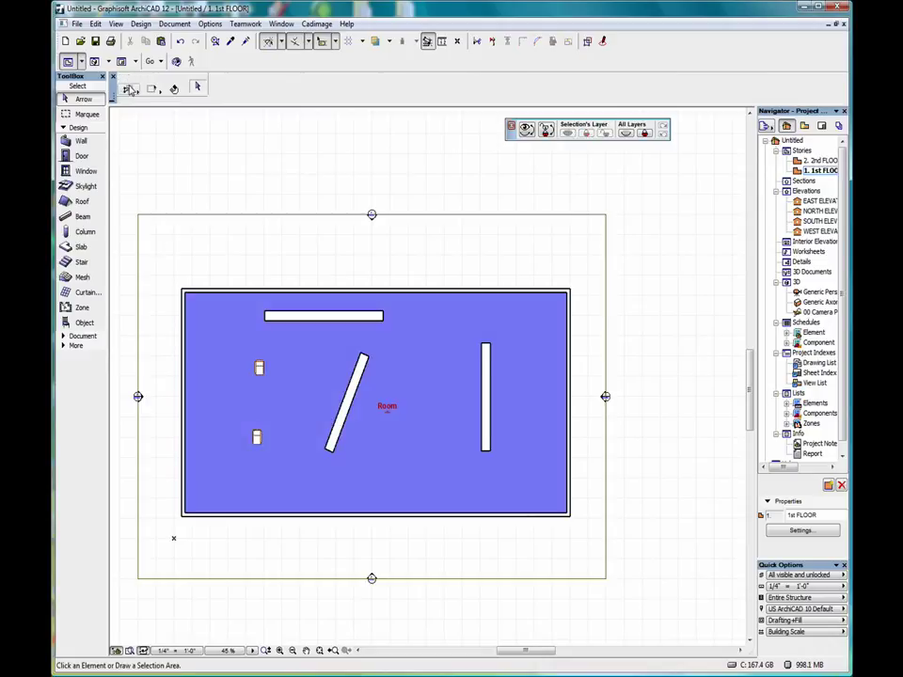
# Switch to entire-element selection, test it with a rectangle that catches only the armchair, then deselect
pyautogui.click(128, 90)
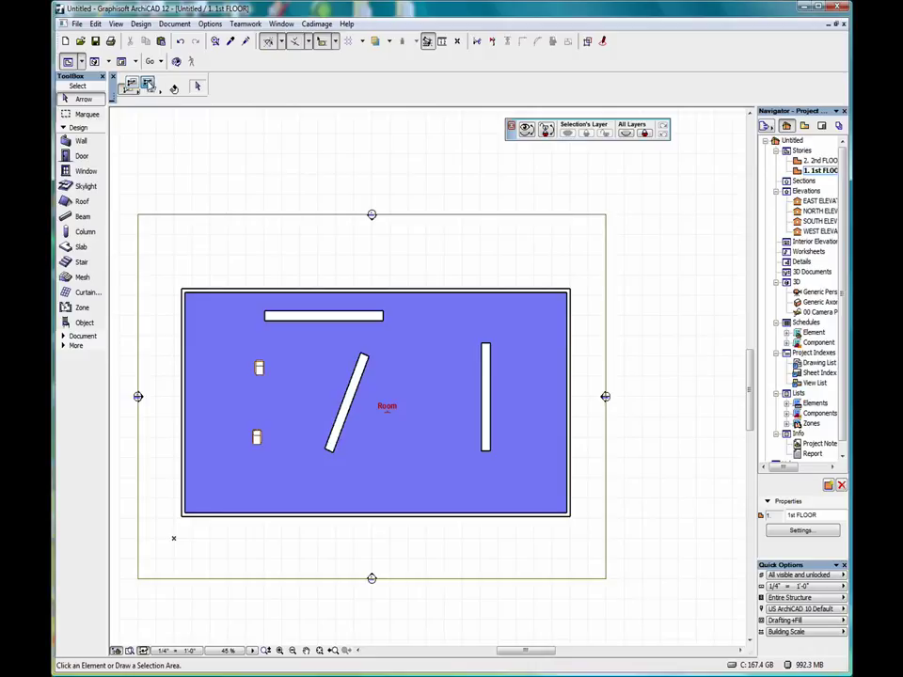
pyautogui.click(148, 84)
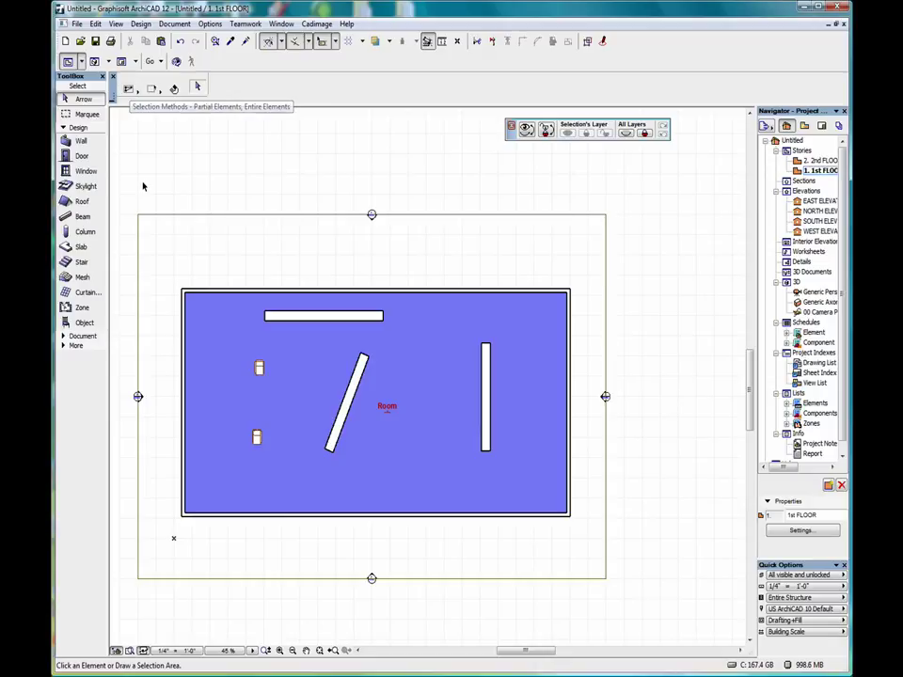
pyautogui.click(161, 257)
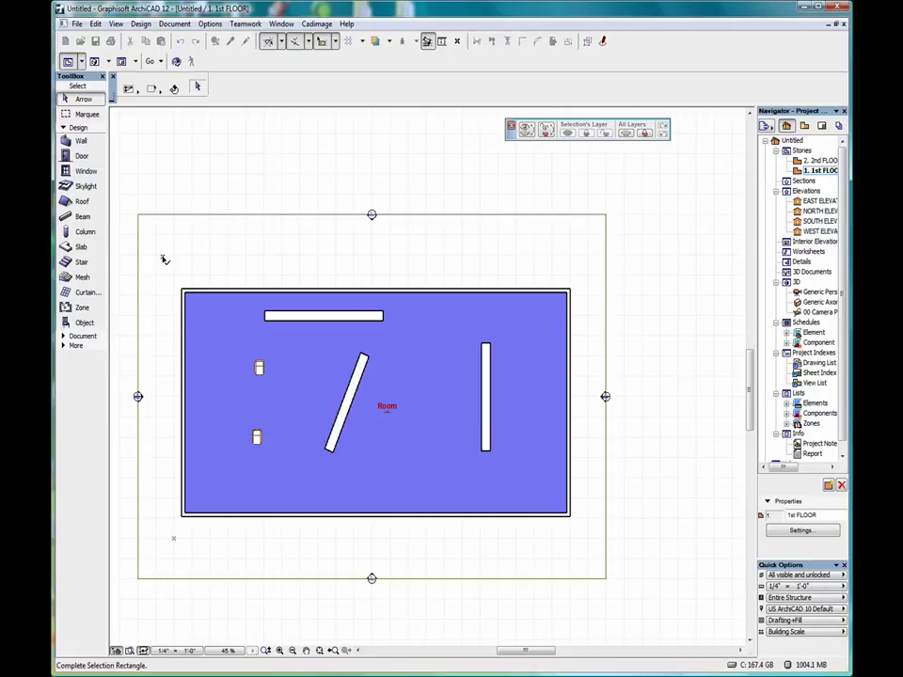
pyautogui.click(302, 395)
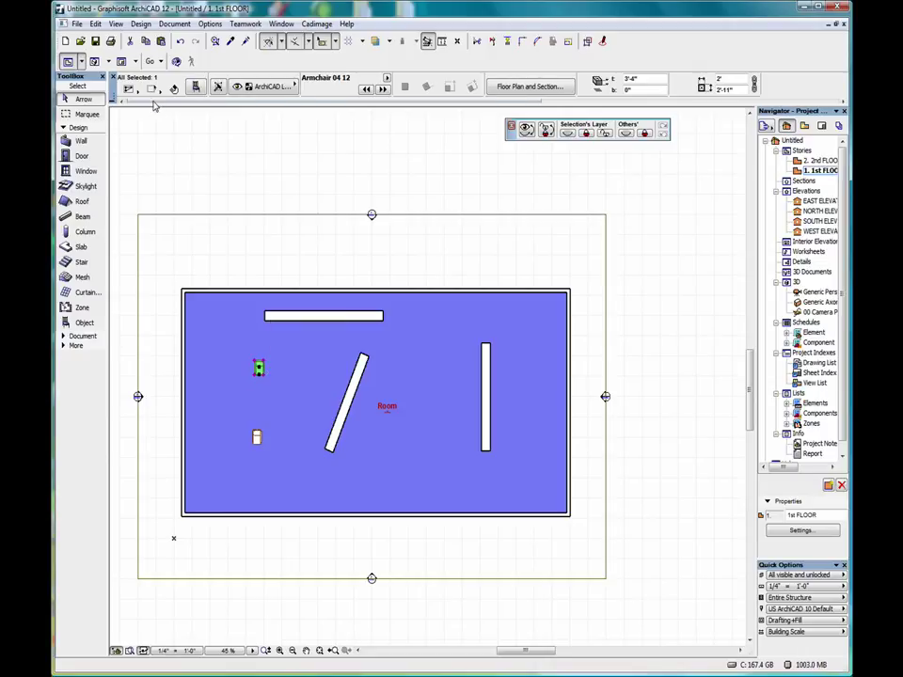
pyautogui.click(227, 186)
pyautogui.click(151, 90)
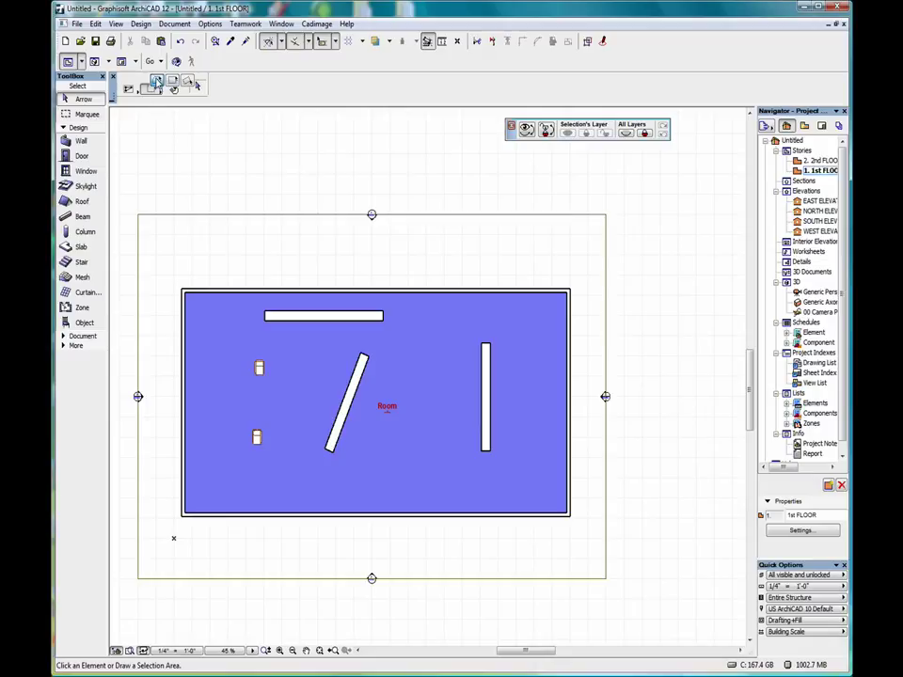
# Switch to polygonal selection, draw a five-click polygon around the lower chair area, then deselect
pyautogui.click(157, 83)
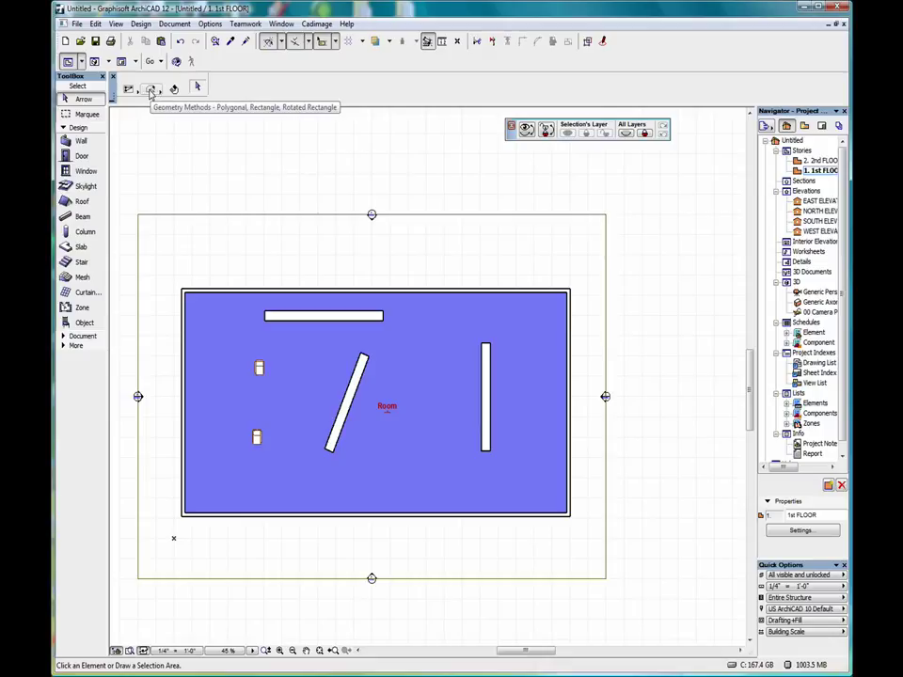
pyautogui.click(232, 352)
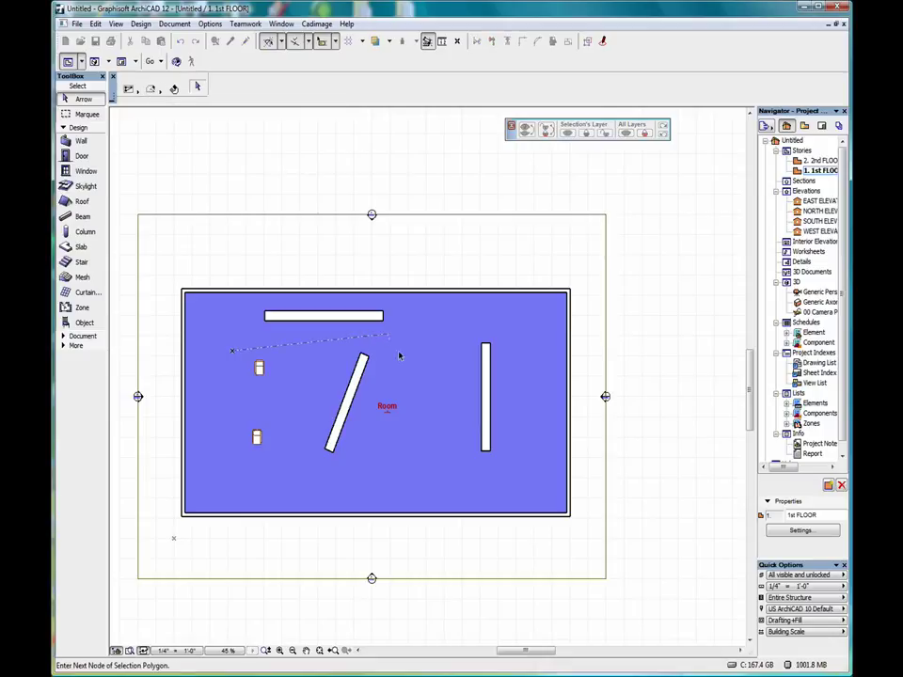
pyautogui.click(413, 460)
pyautogui.click(273, 478)
pyautogui.click(215, 414)
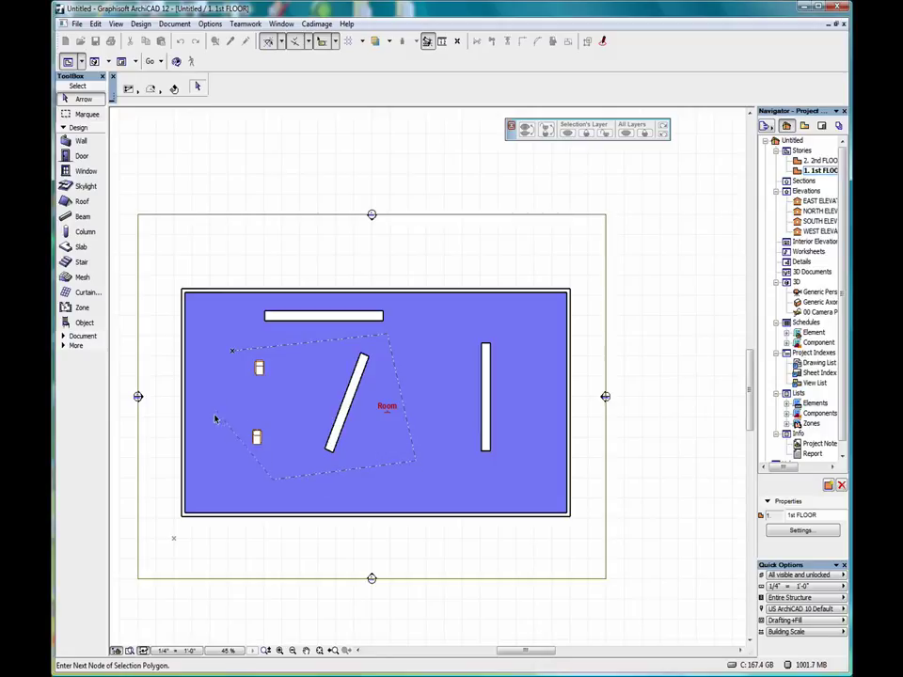
pyautogui.click(232, 353)
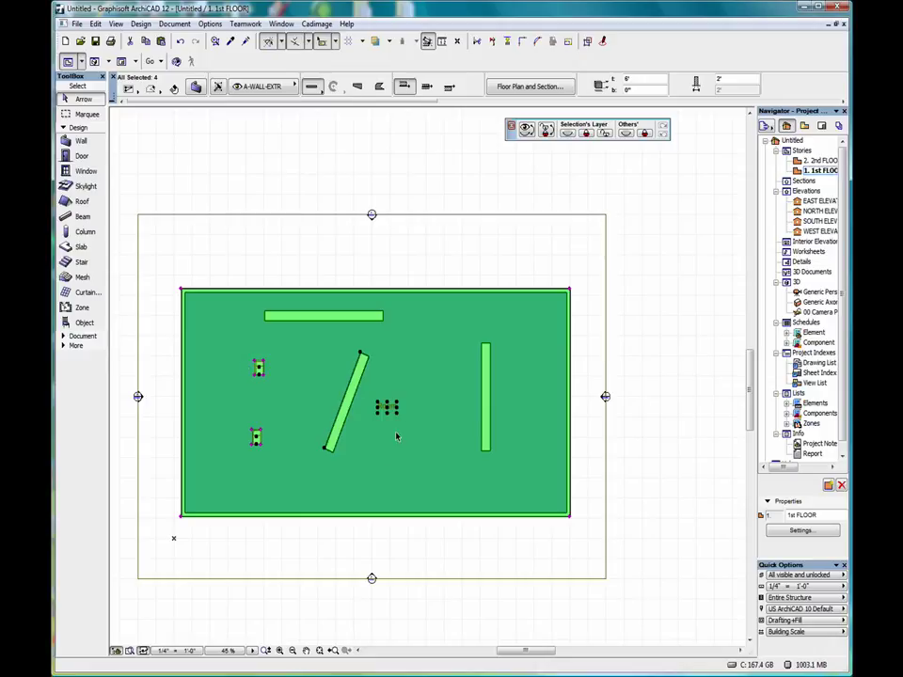
pyautogui.click(359, 386)
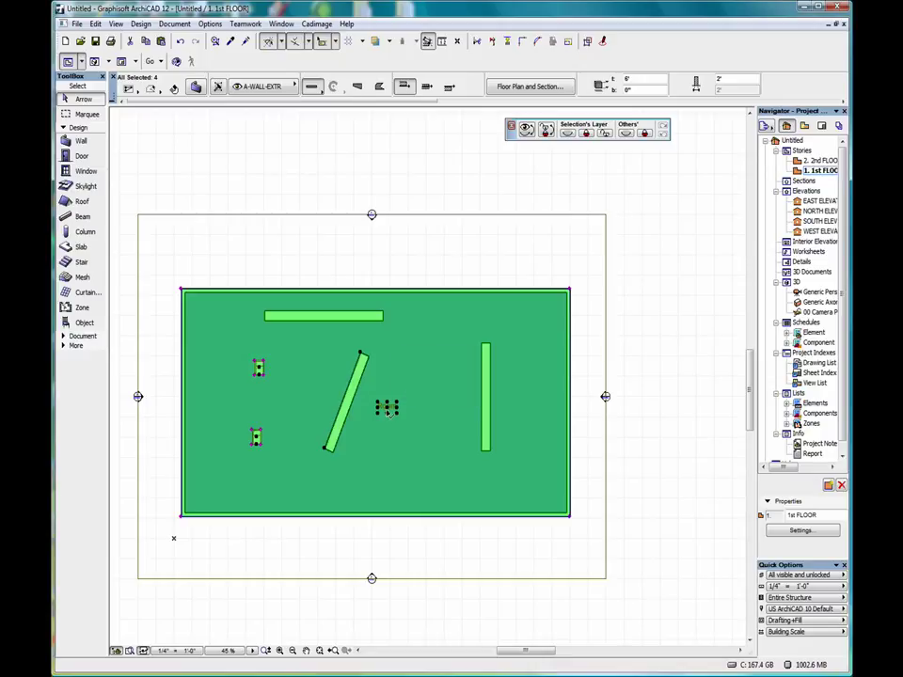
pyautogui.click(240, 168)
# Return to rectangular selection, try enclosing the whole room, then cancel and clear the selection
pyautogui.click(174, 88)
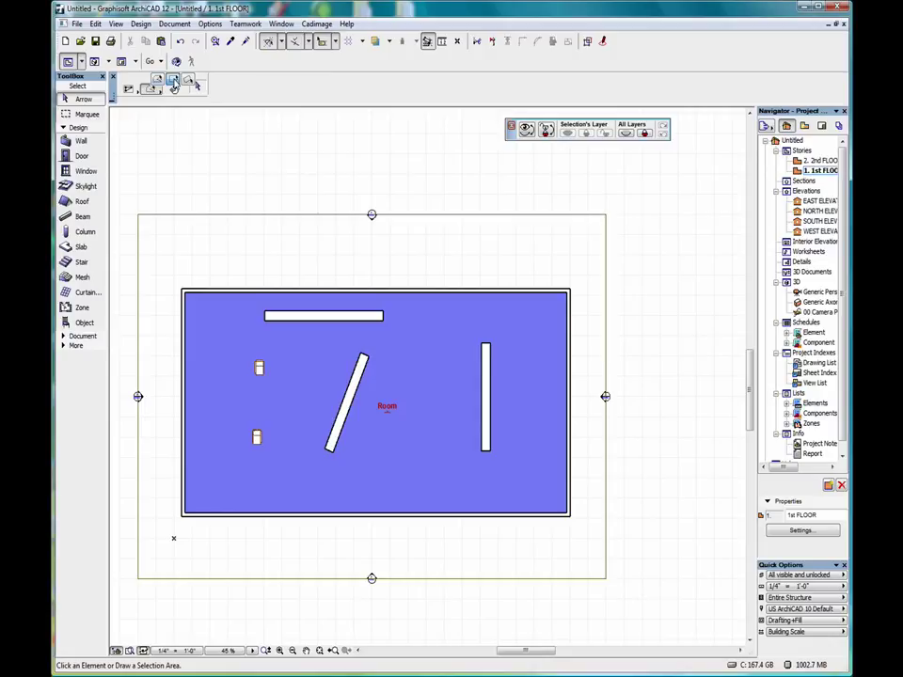
pyautogui.click(173, 81)
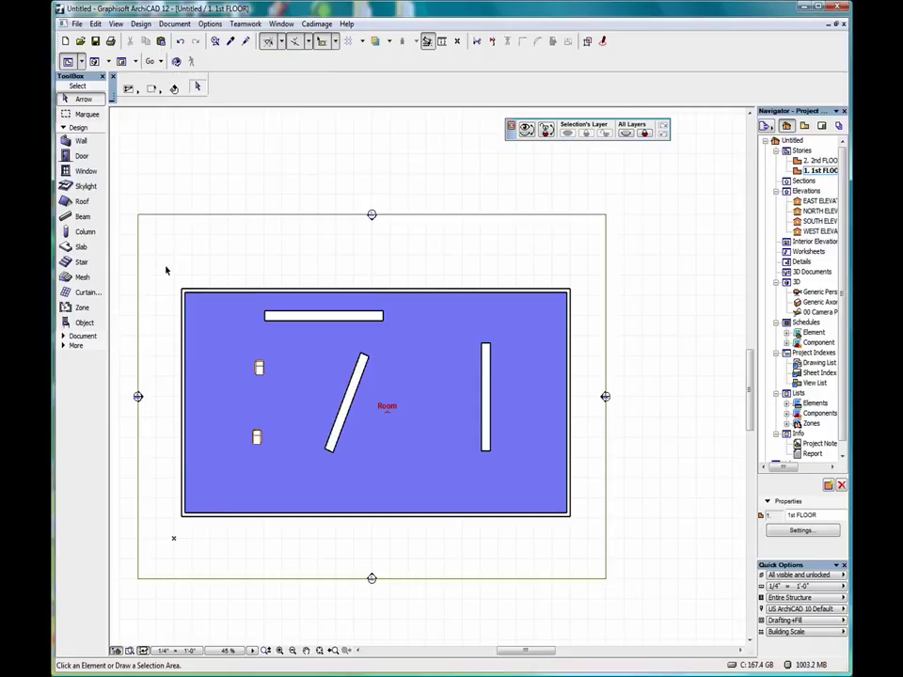
pyautogui.moveTo(166, 268); pyautogui.dragTo(588, 548)
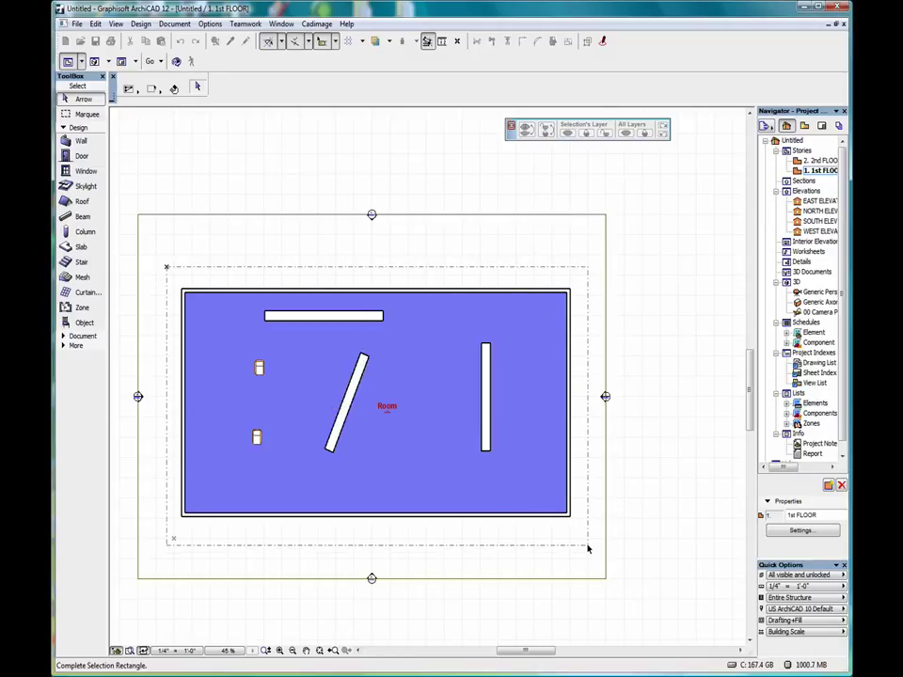
pyautogui.press('Escape')
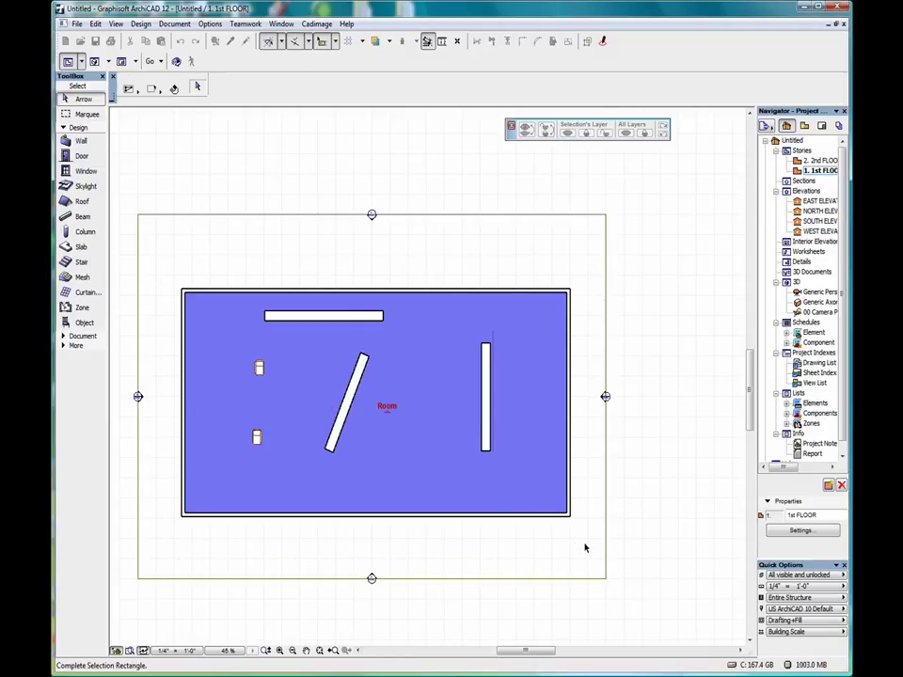
pyautogui.click(584, 547)
pyautogui.click(315, 240)
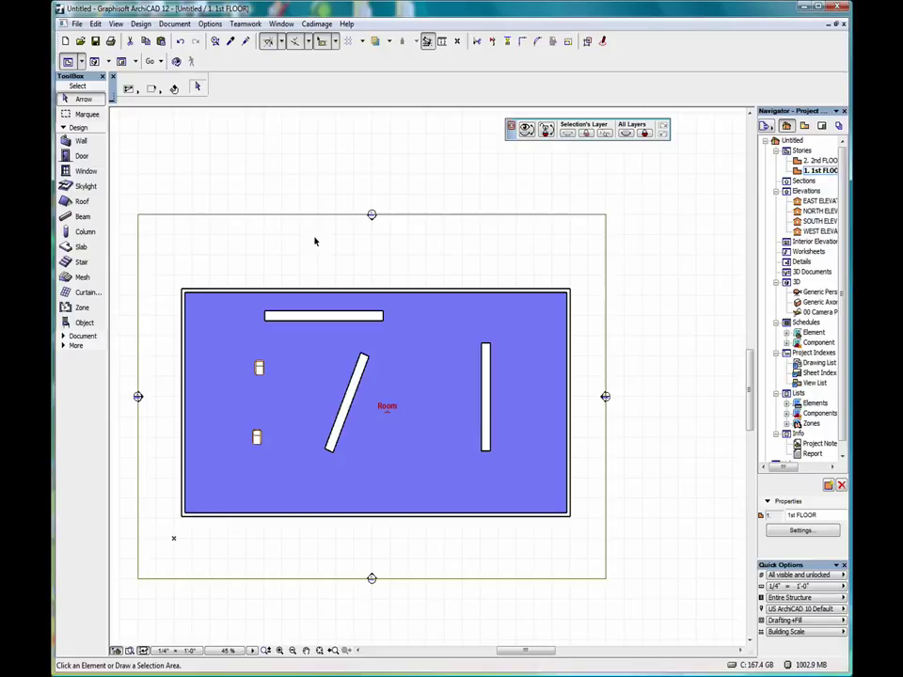
# Switch to rotated rectangle selection, draw a tilted area selecting all five elements, then deselect
pyautogui.click(151, 88)
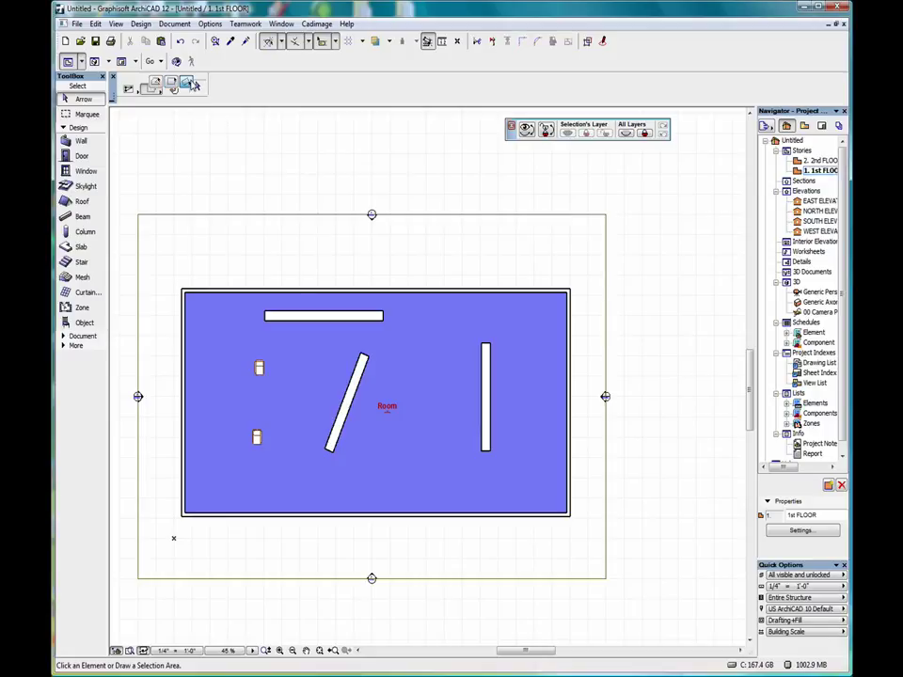
pyautogui.click(192, 84)
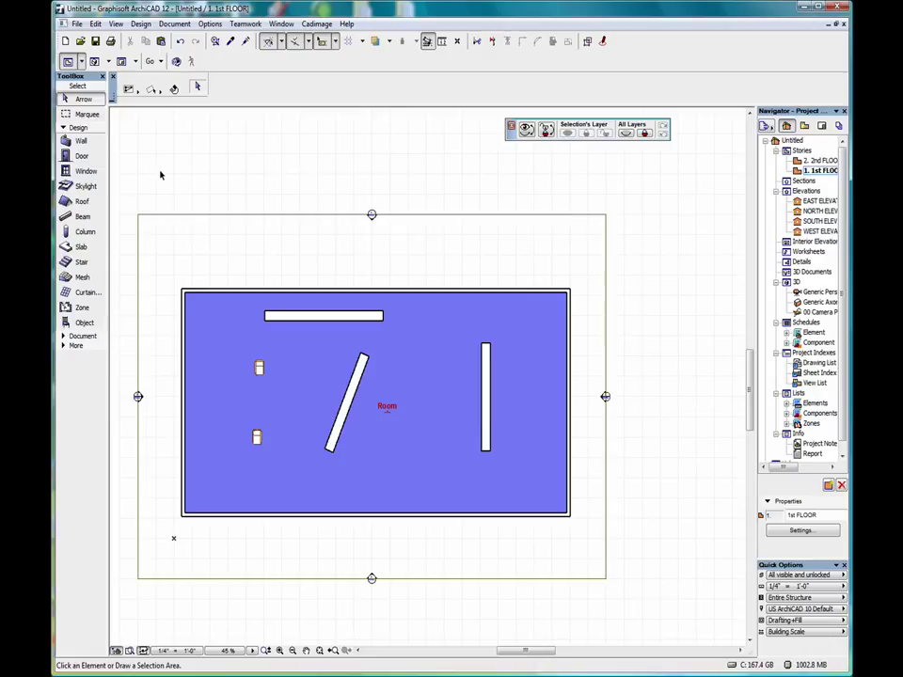
pyautogui.click(227, 138)
pyautogui.click(115, 318)
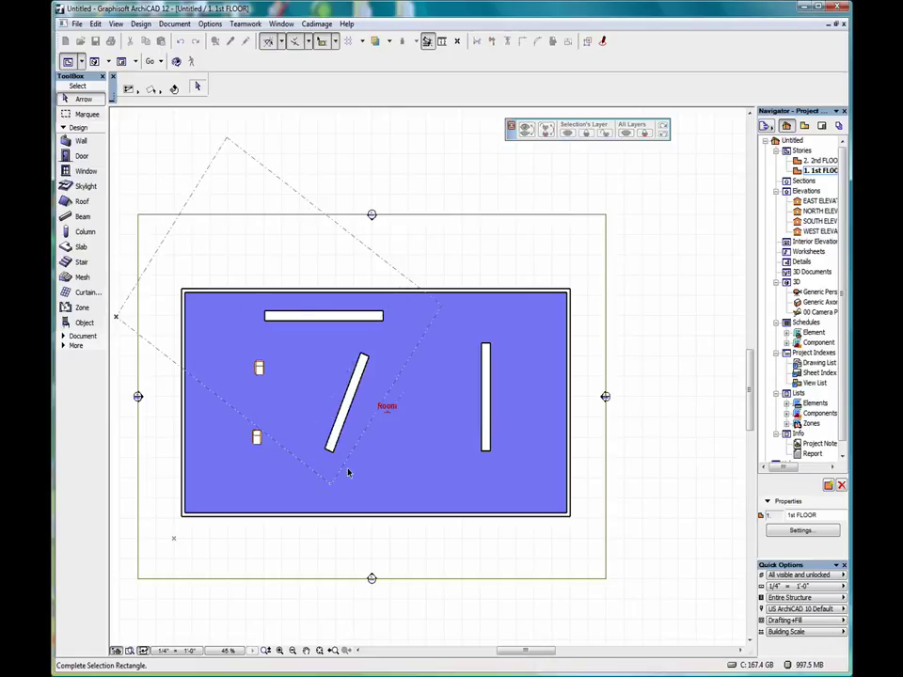
pyautogui.click(476, 558)
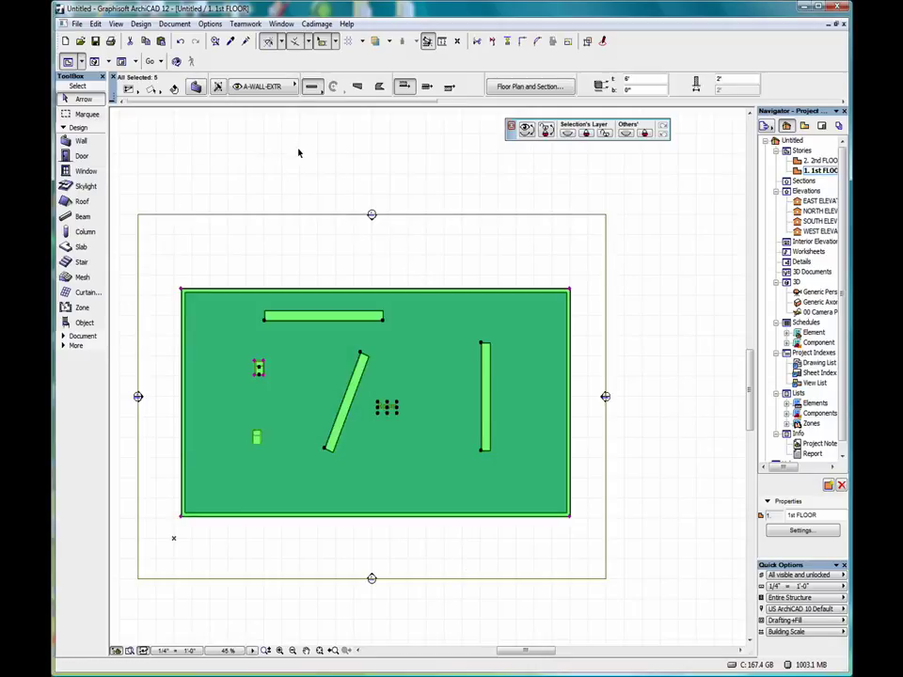
pyautogui.click(181, 133)
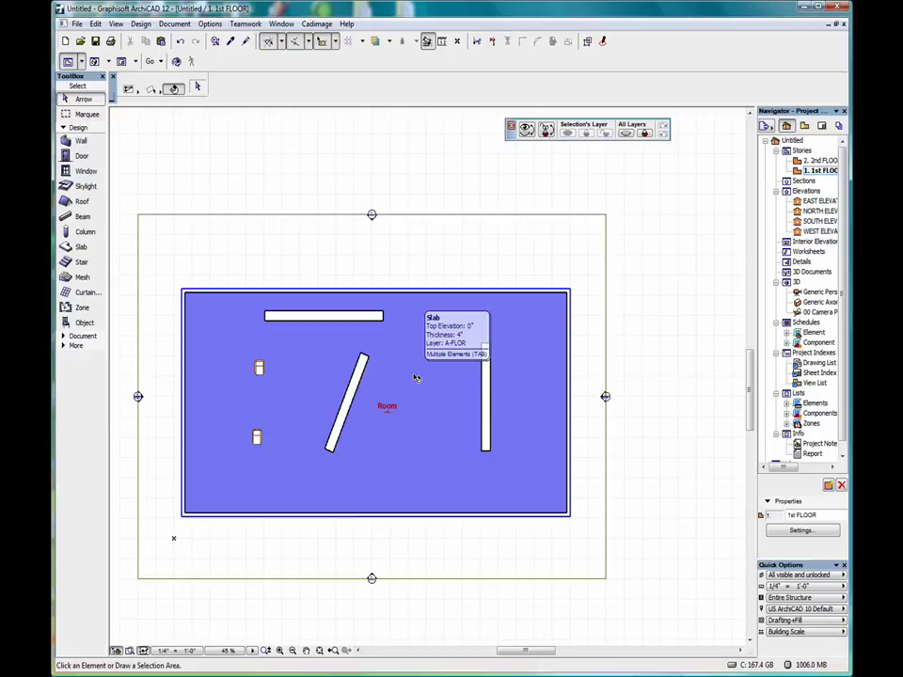
pyautogui.press('Tab')
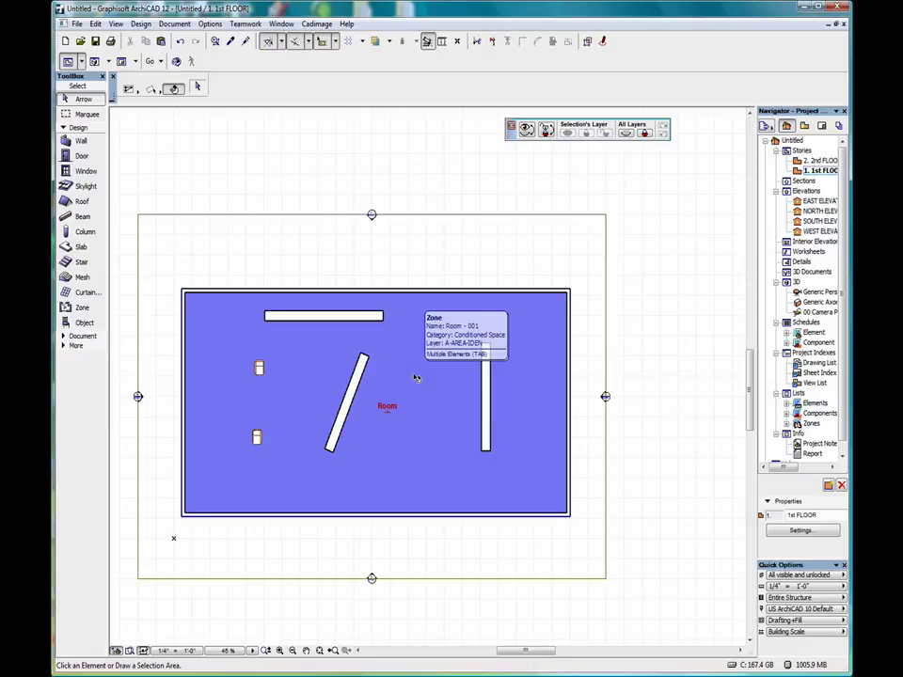
pyautogui.click(417, 378)
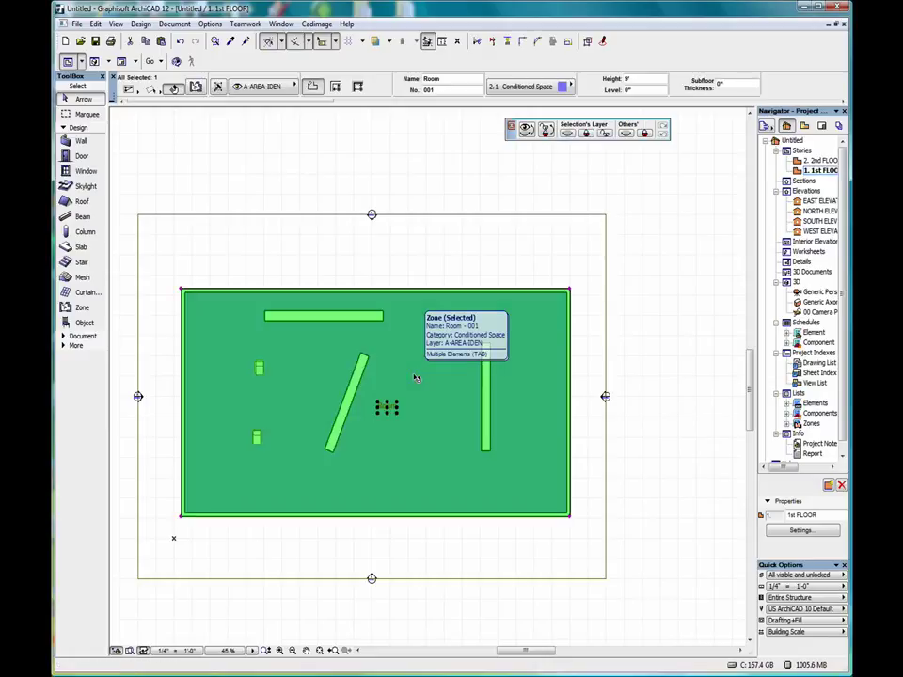
pyautogui.click(448, 169)
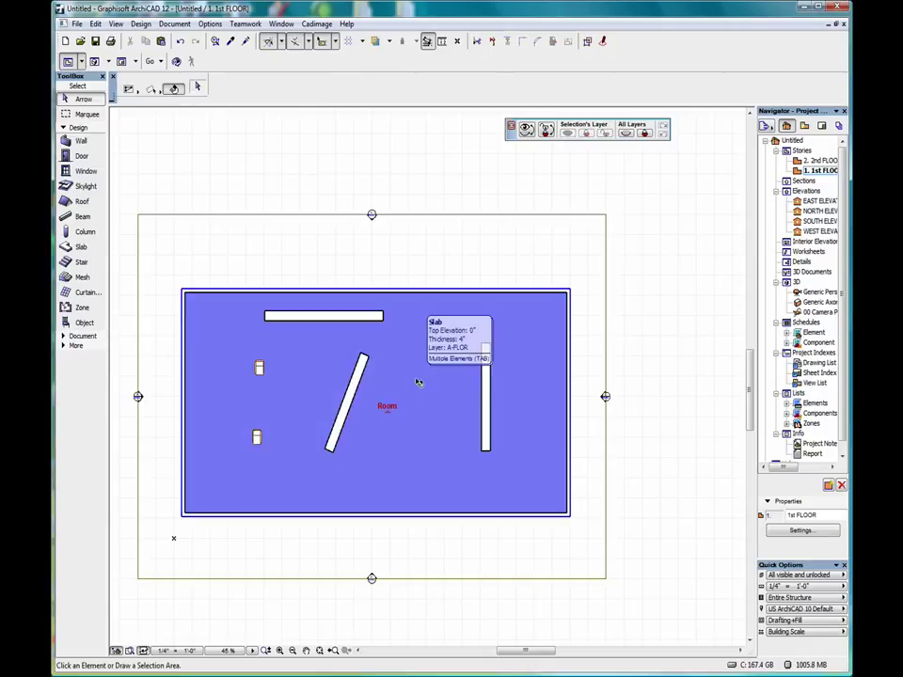
pyautogui.click(419, 382)
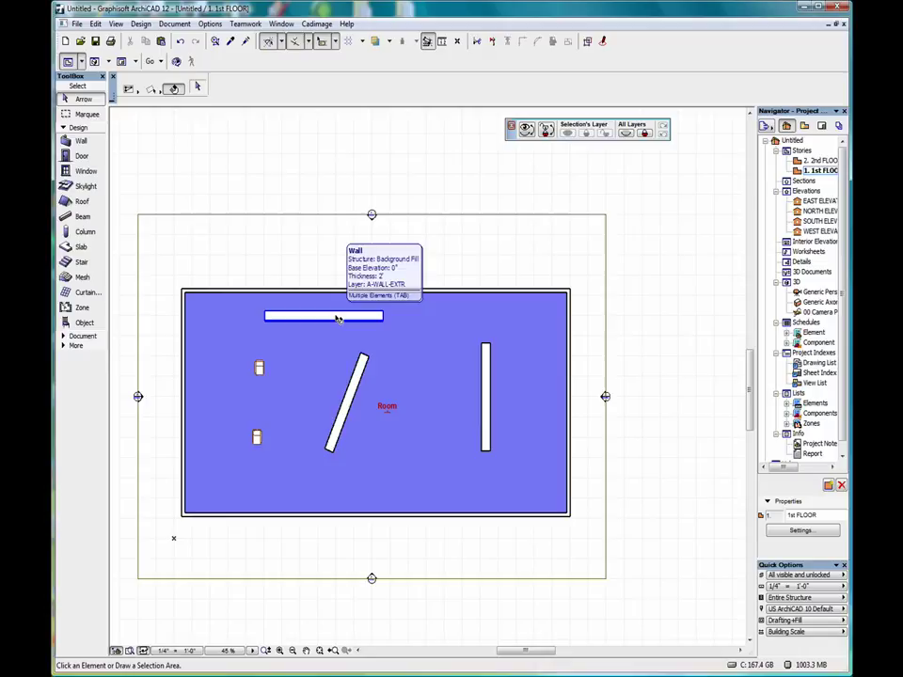
pyautogui.press('Tab')
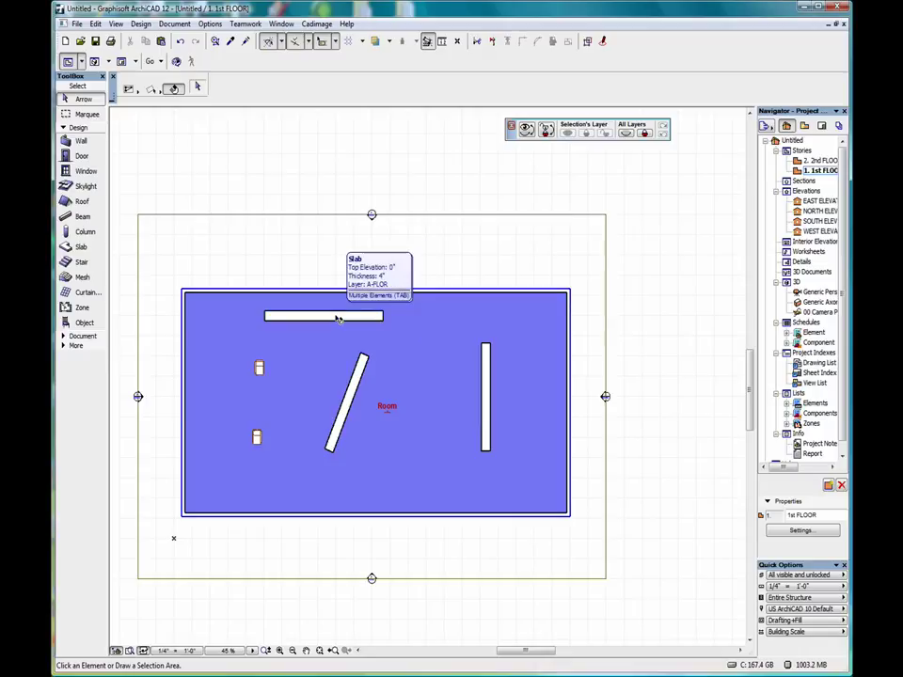
pyautogui.press('Tab')
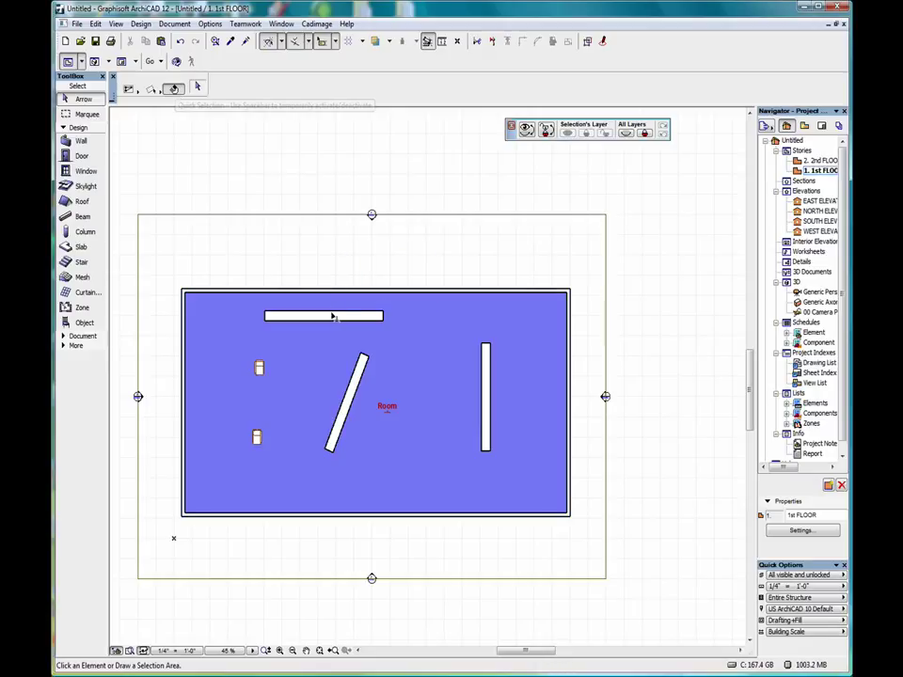
# Select the top wall, then the floor slab instead, clear it, and reselect the slab
pyautogui.moveTo(332, 319)
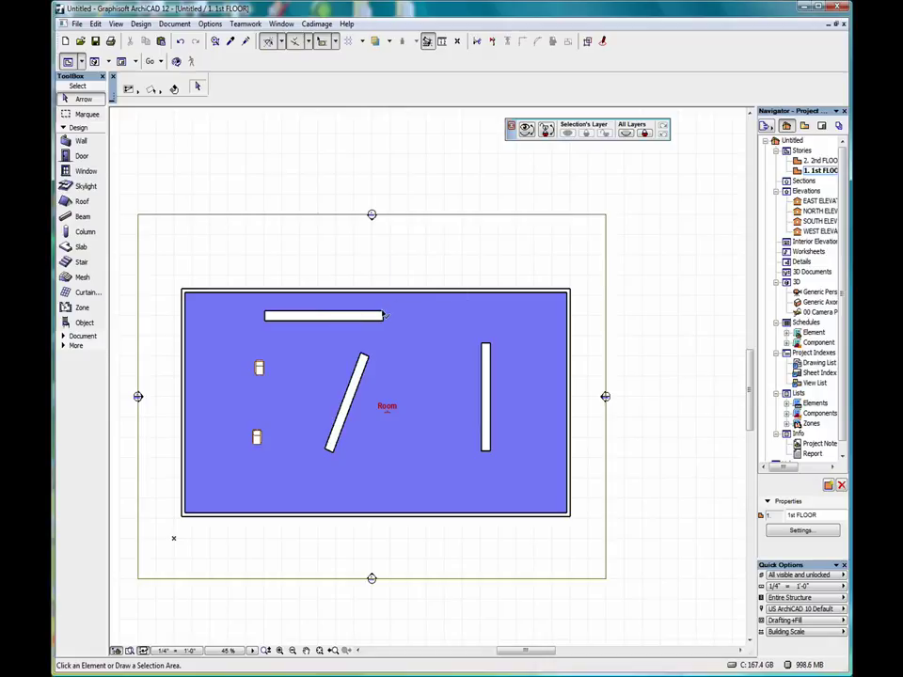
pyautogui.click(380, 316)
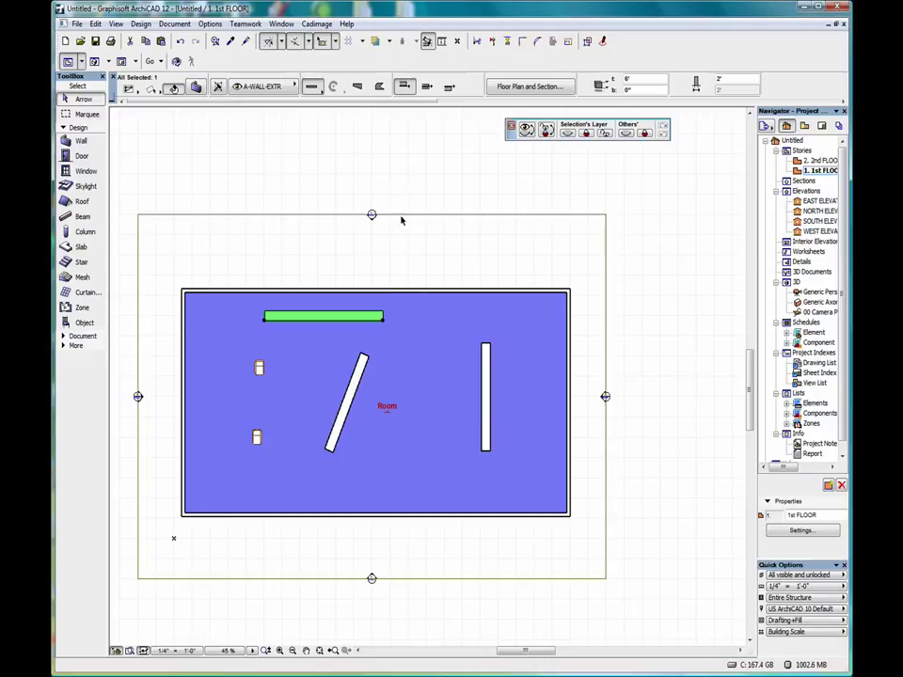
pyautogui.click(405, 353)
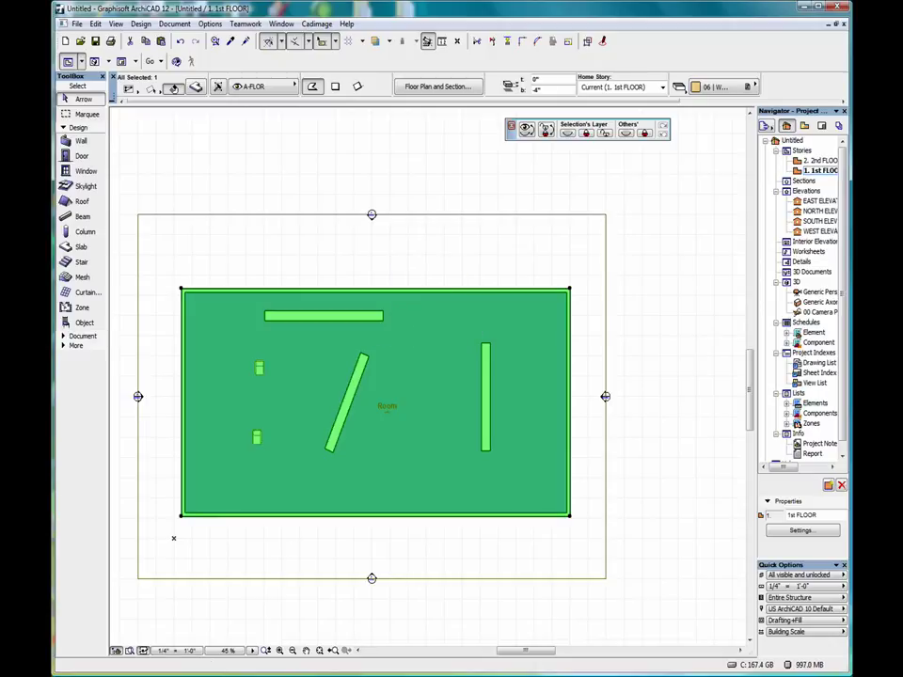
pyautogui.press('Escape')
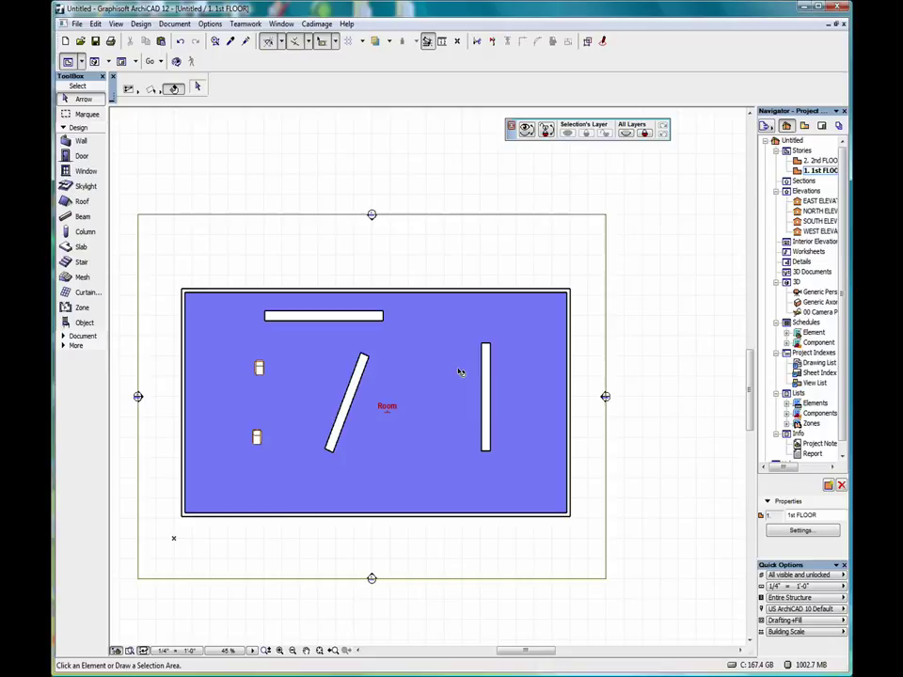
pyautogui.click(460, 373)
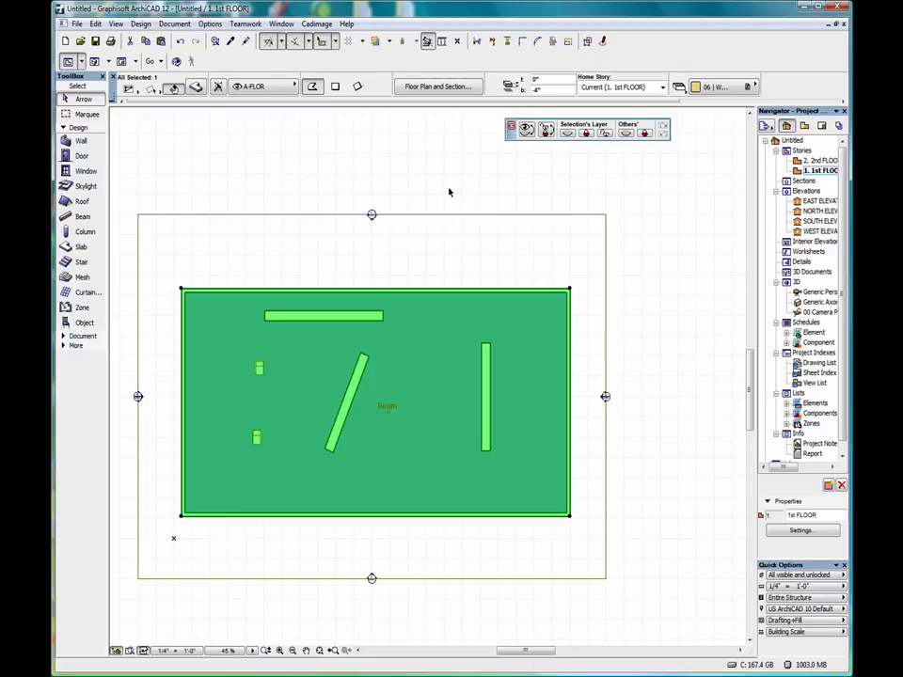
# Deselect the floor slab, reselect it, and deselect it once more
pyautogui.press('Escape')
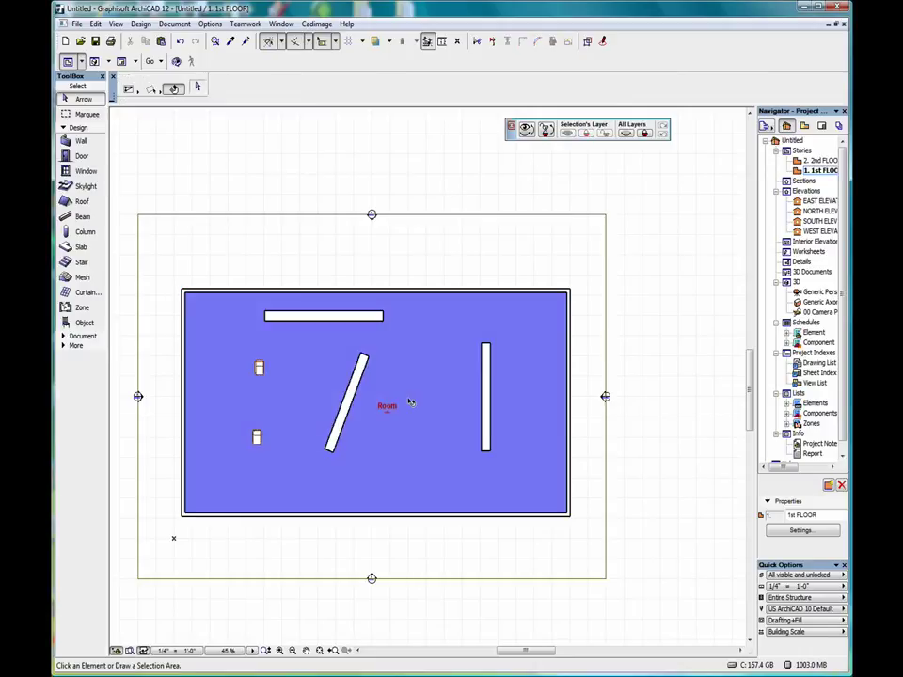
pyautogui.click(410, 402)
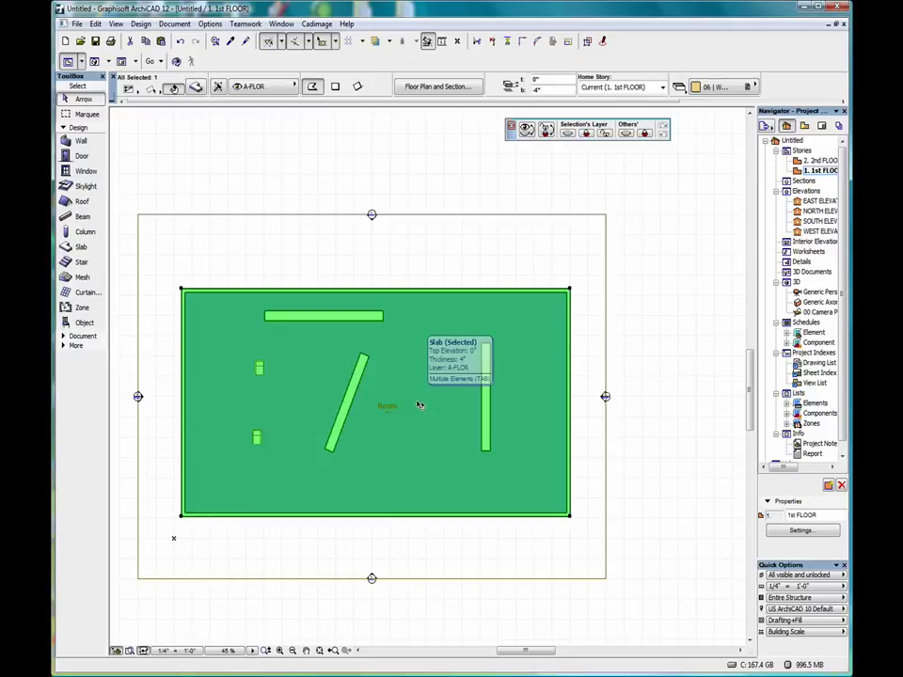
pyautogui.press('Escape')
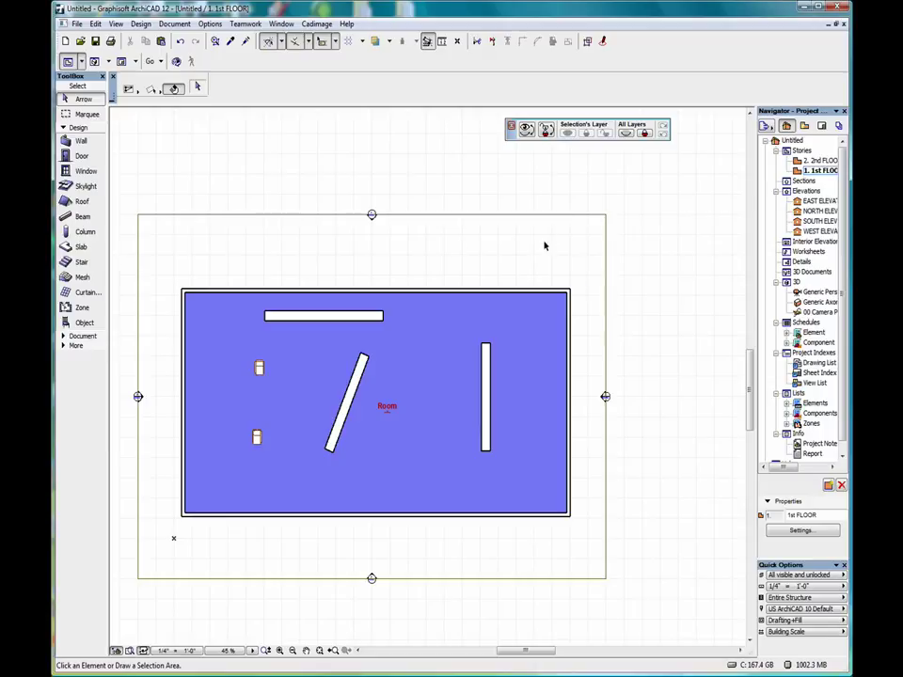
# Show the whole model in 3D from the plan's context menu and orbit to an overhead view
pyautogui.rightClick(628, 188)
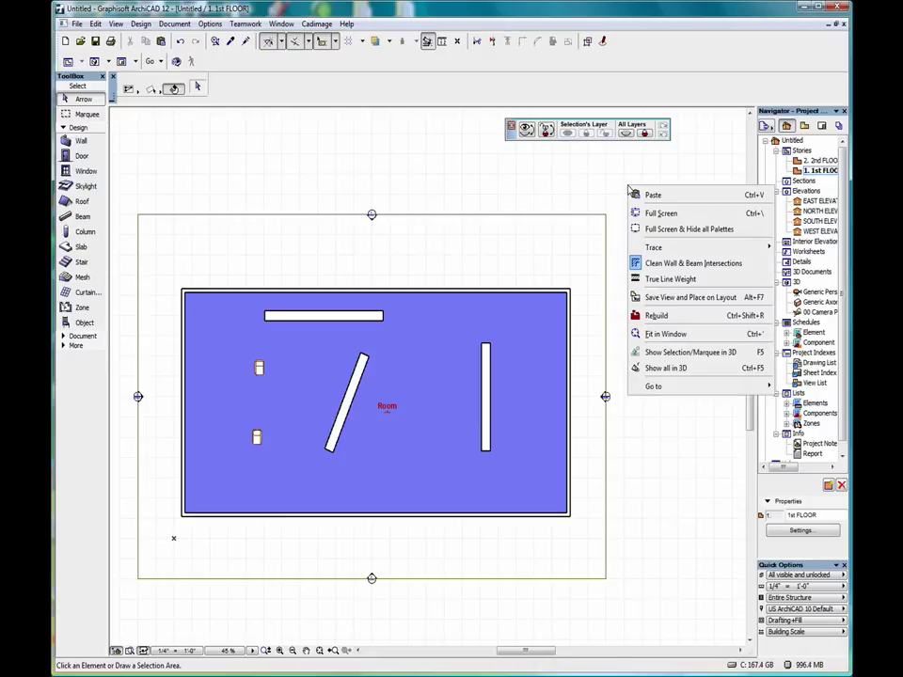
pyautogui.click(683, 372)
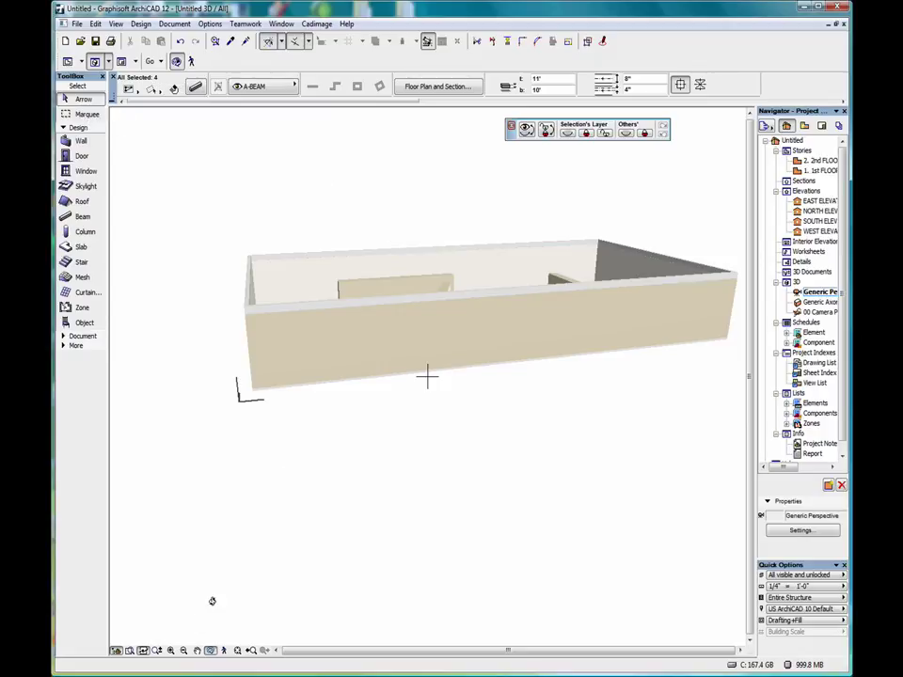
pyautogui.click(238, 651)
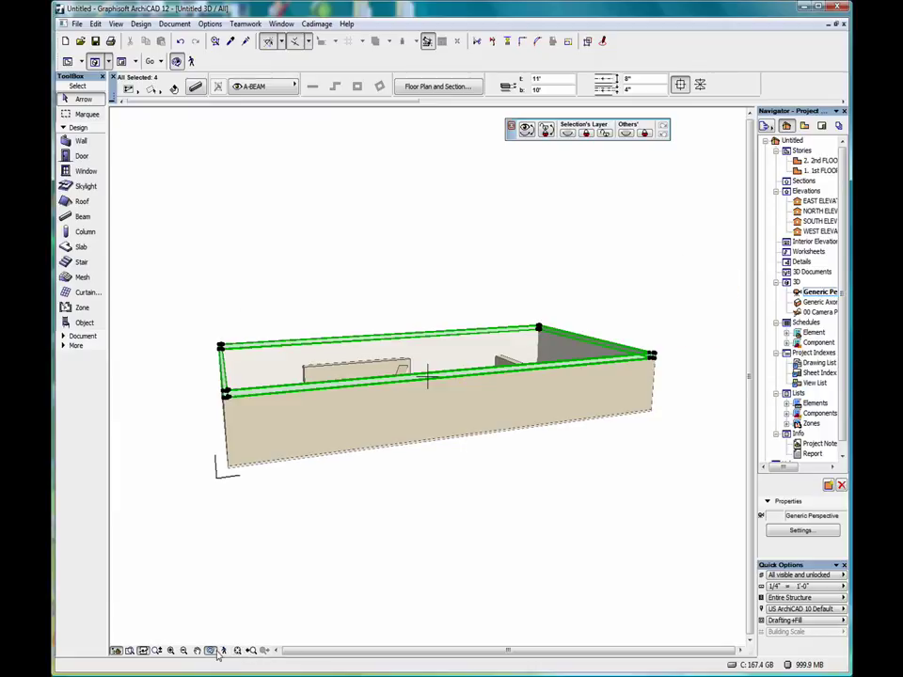
pyautogui.moveTo(298, 411); pyautogui.dragTo(282, 570)
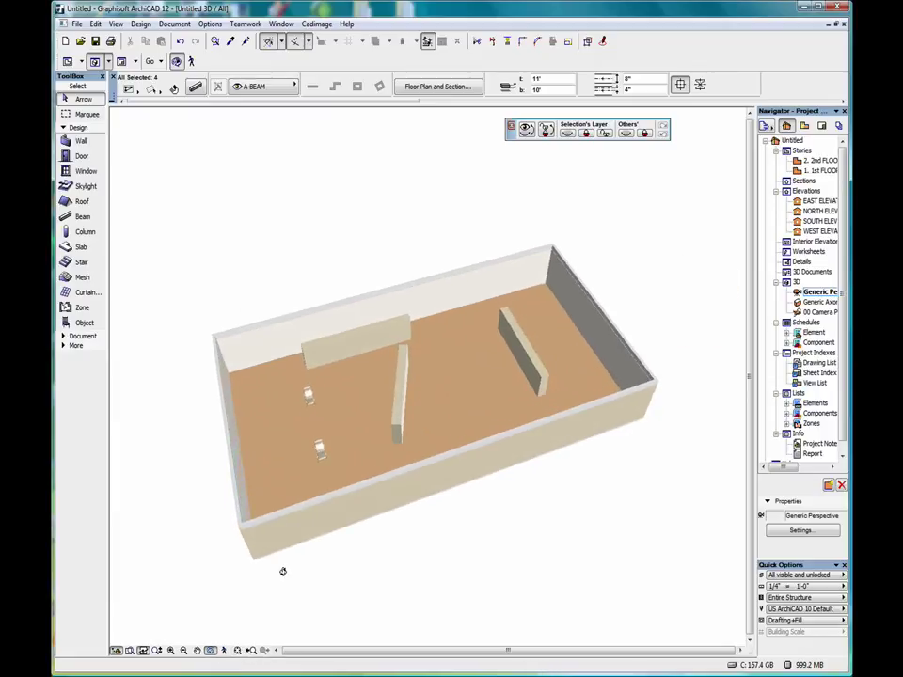
# End orbiting, clear the four-wall selection, and change how clicks pick elements in 3D
pyautogui.click(212, 651)
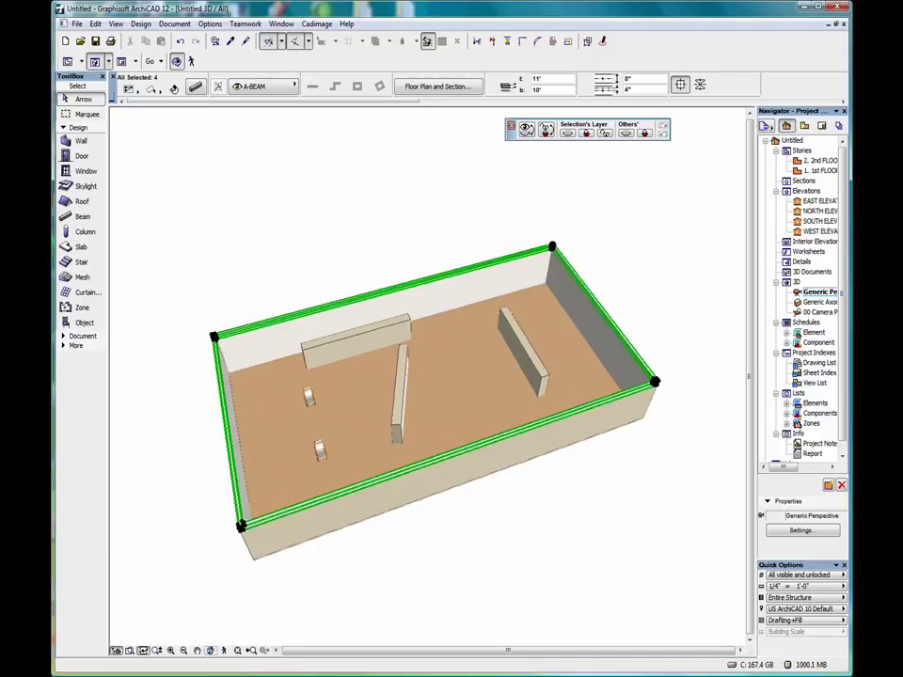
pyautogui.click(285, 275)
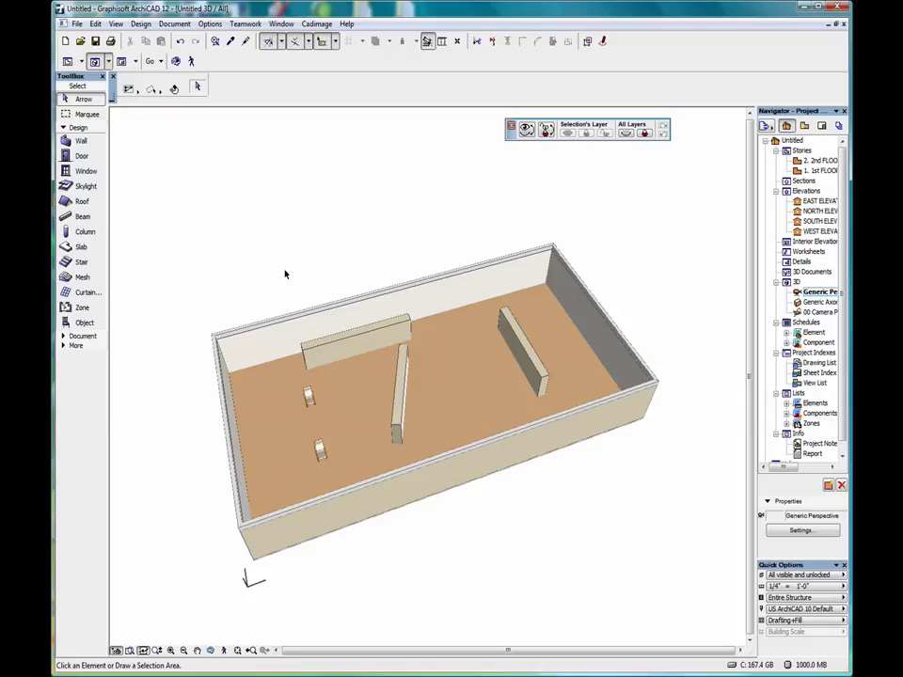
pyautogui.click(175, 90)
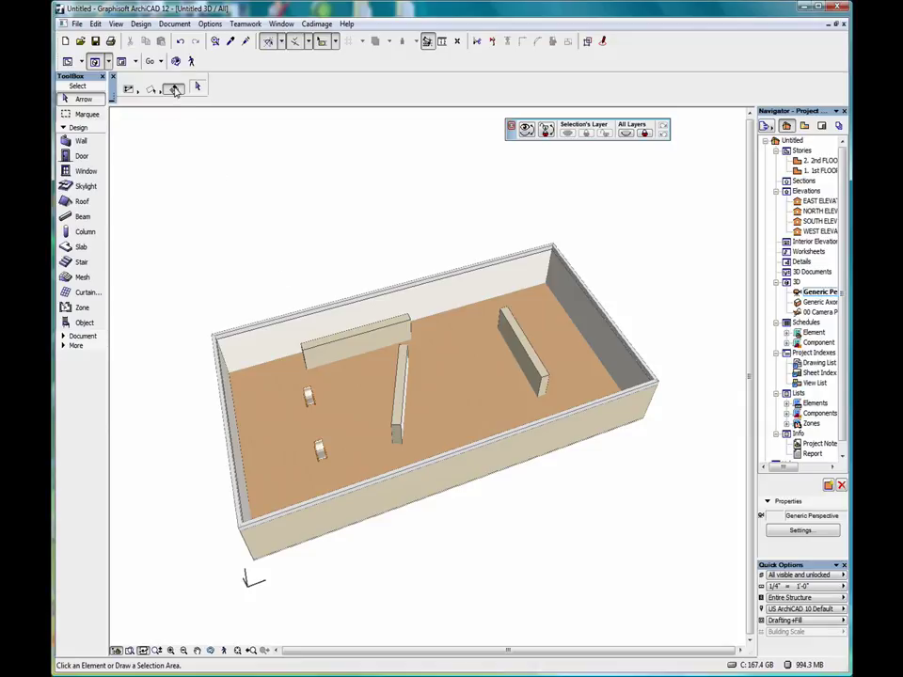
# Pick the back, partition and end walls and both armchairs in turn, ending on the short interior wall
pyautogui.click(361, 340)
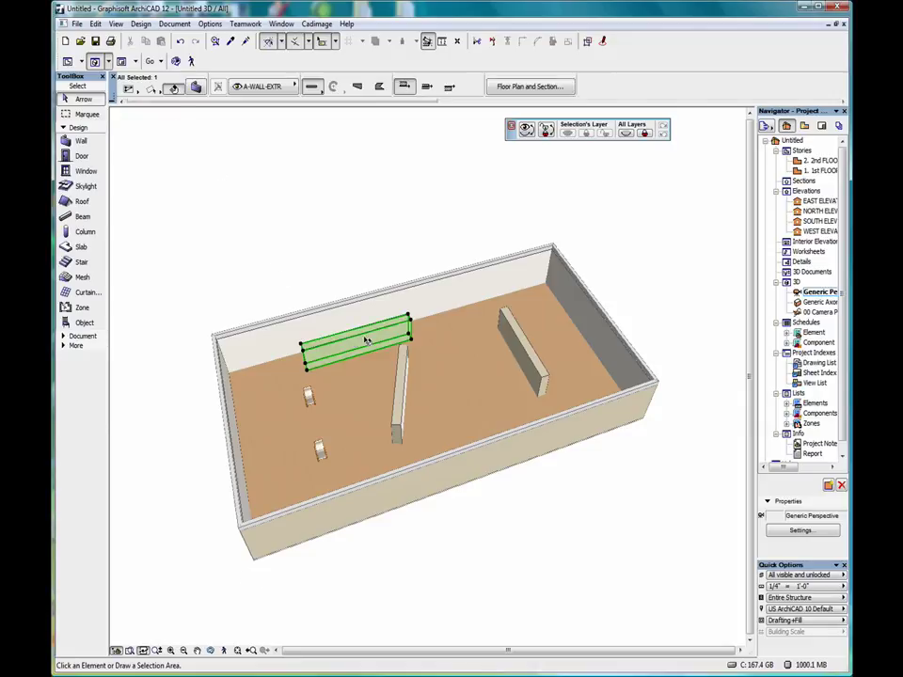
pyautogui.click(402, 371)
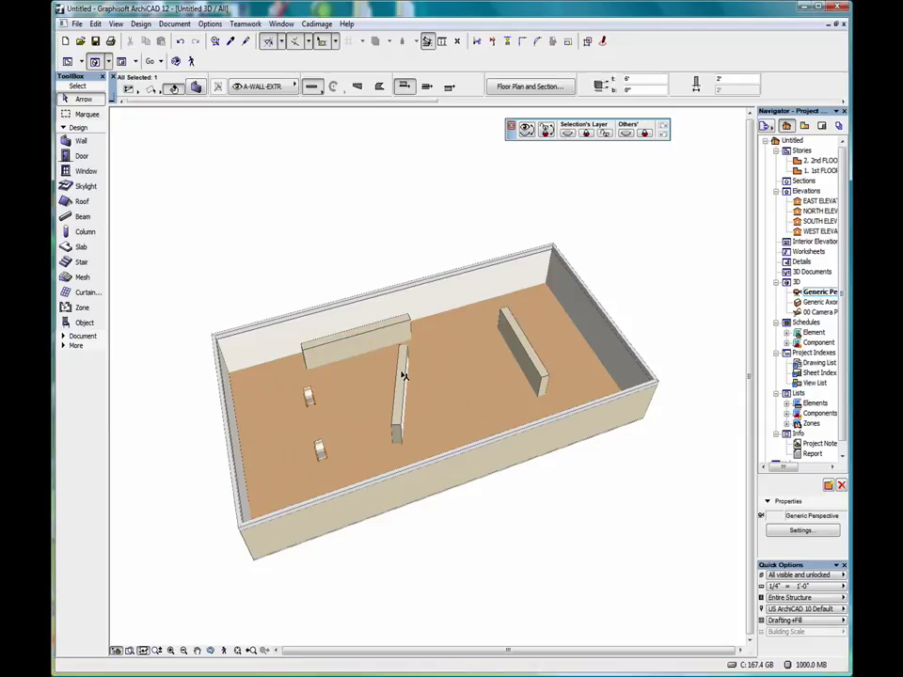
pyautogui.click(519, 334)
pyautogui.click(575, 299)
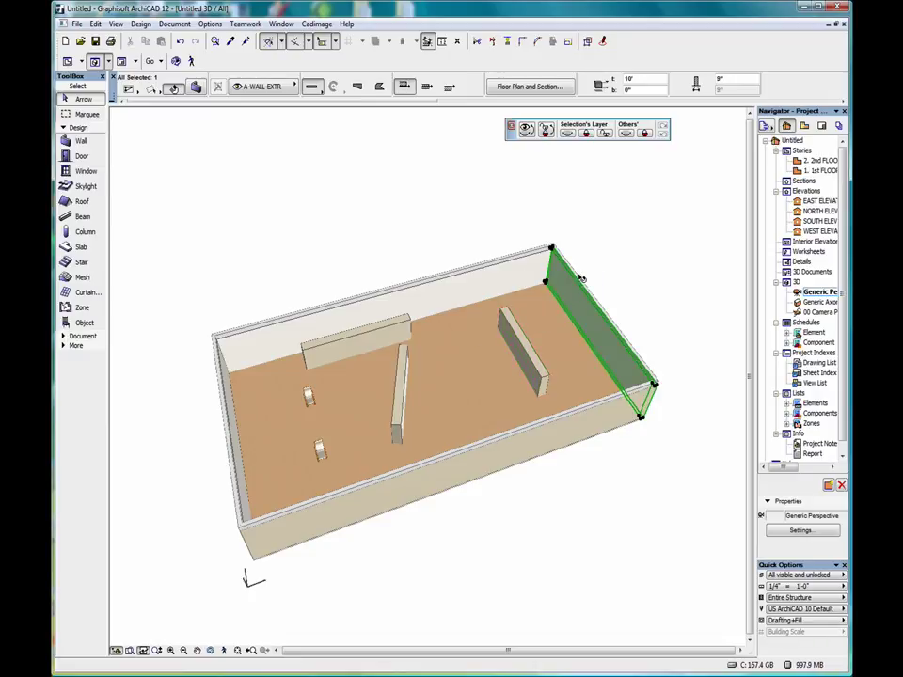
pyautogui.click(491, 266)
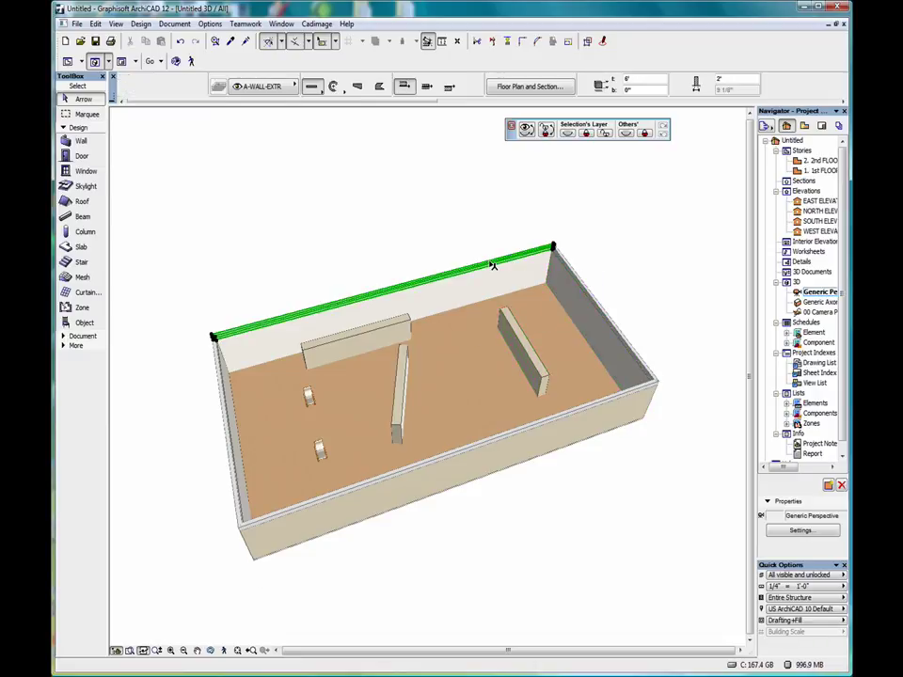
pyautogui.click(309, 395)
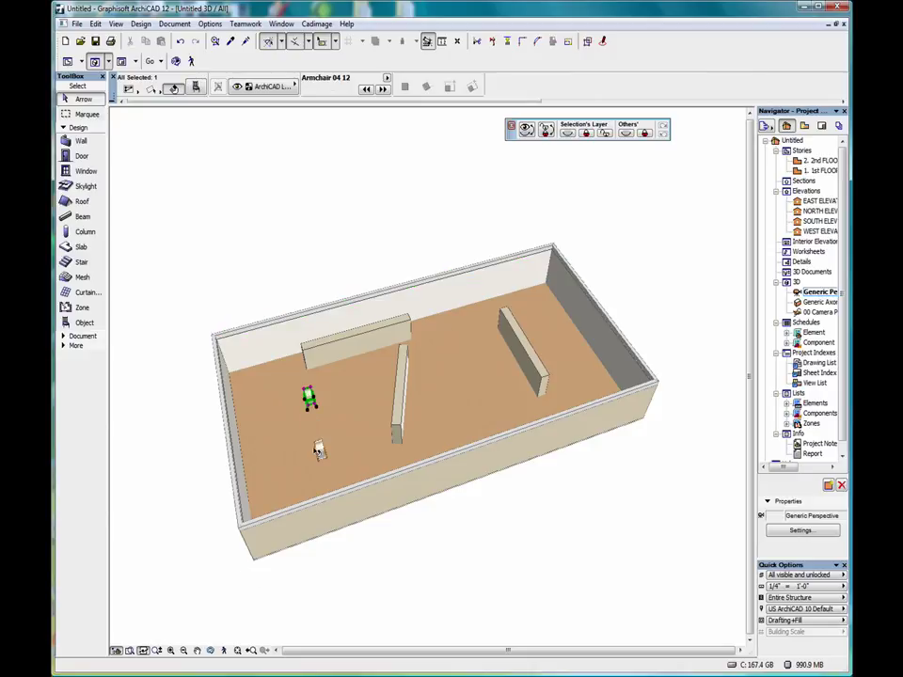
pyautogui.click(319, 449)
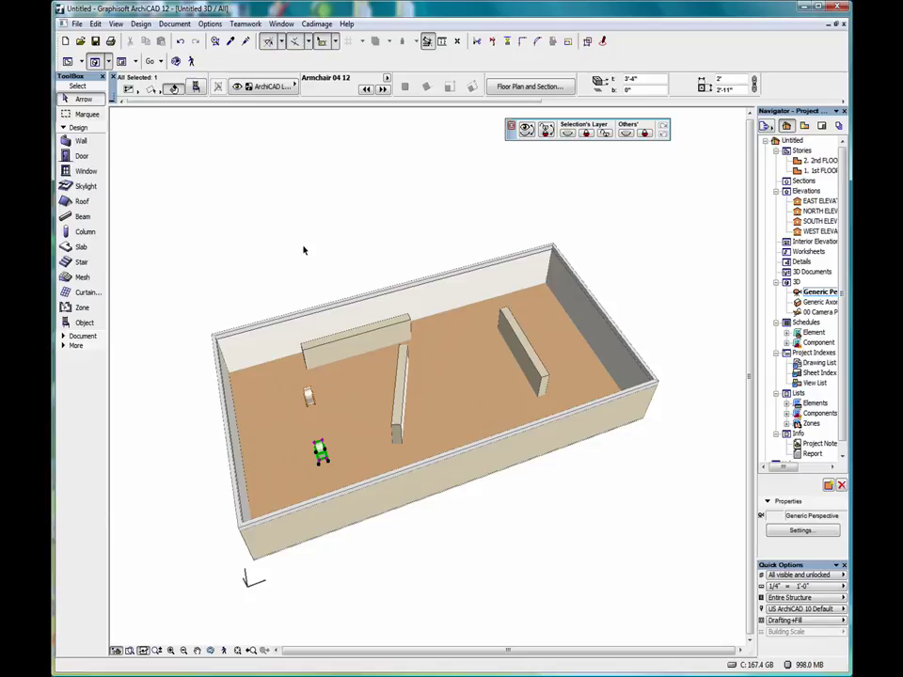
pyautogui.click(343, 341)
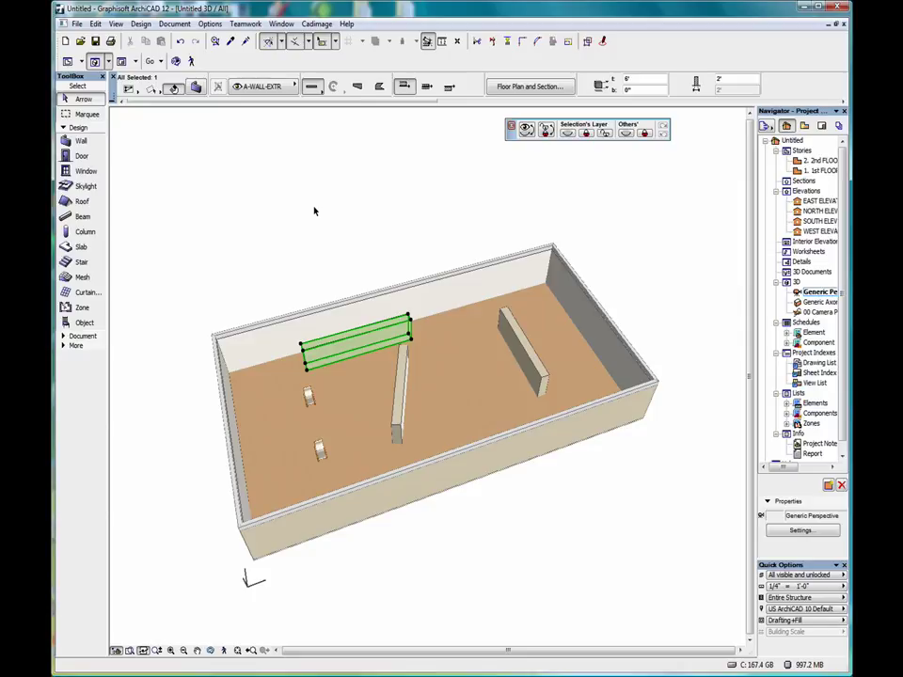
# Reactivate the Arrow tool, pick the interior, back, side and front walls in 3D, then return with F2
pyautogui.press('Escape')
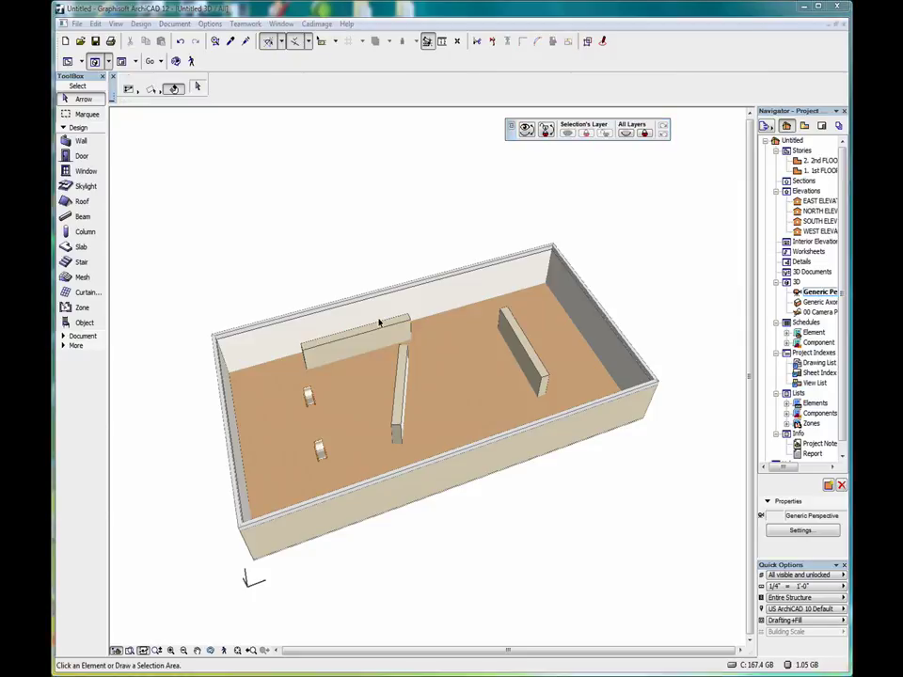
pyautogui.click(84, 99)
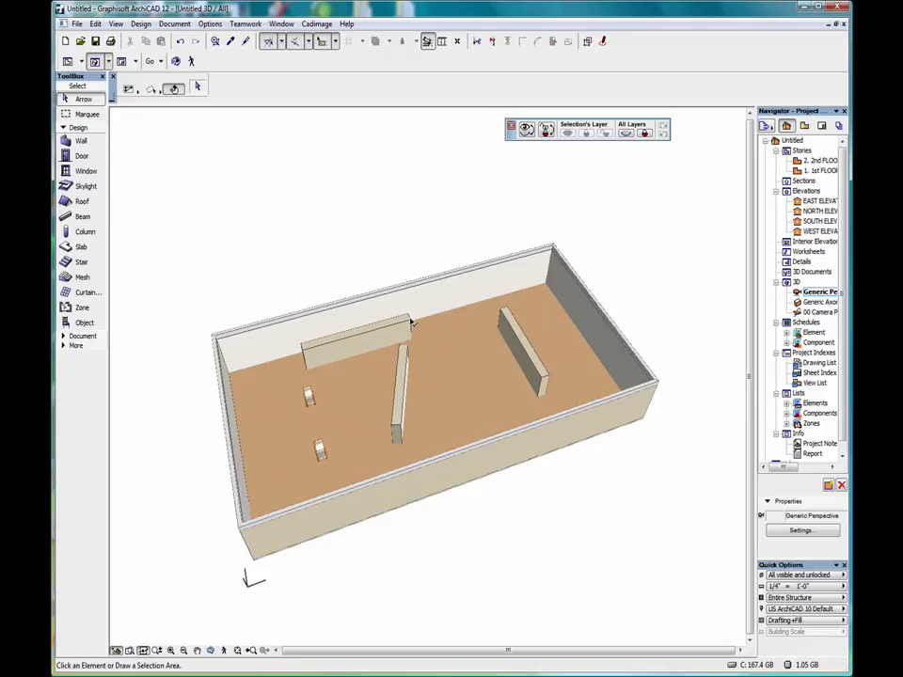
pyautogui.click(410, 324)
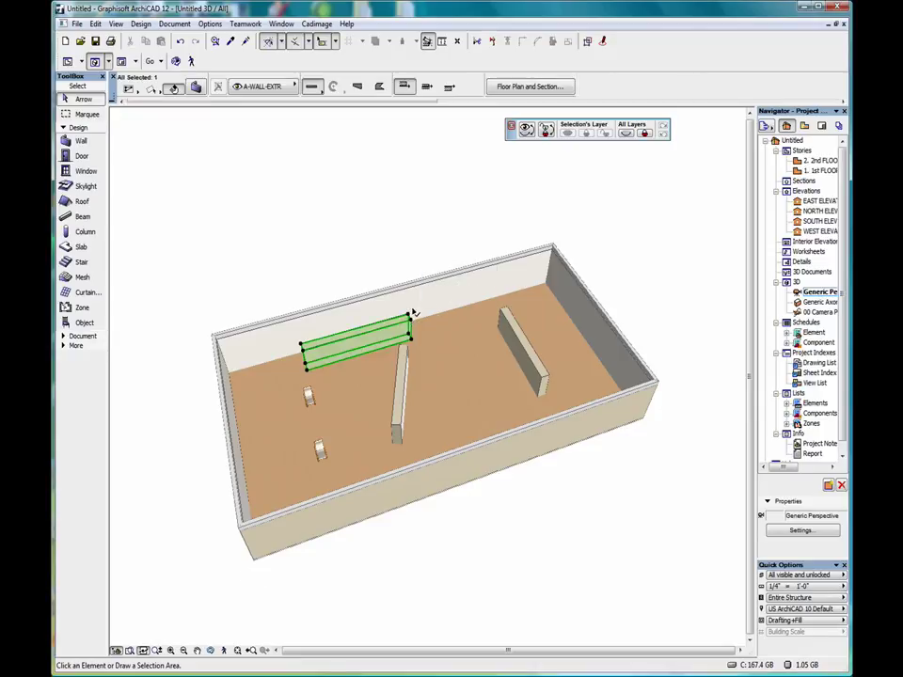
pyautogui.click(402, 227)
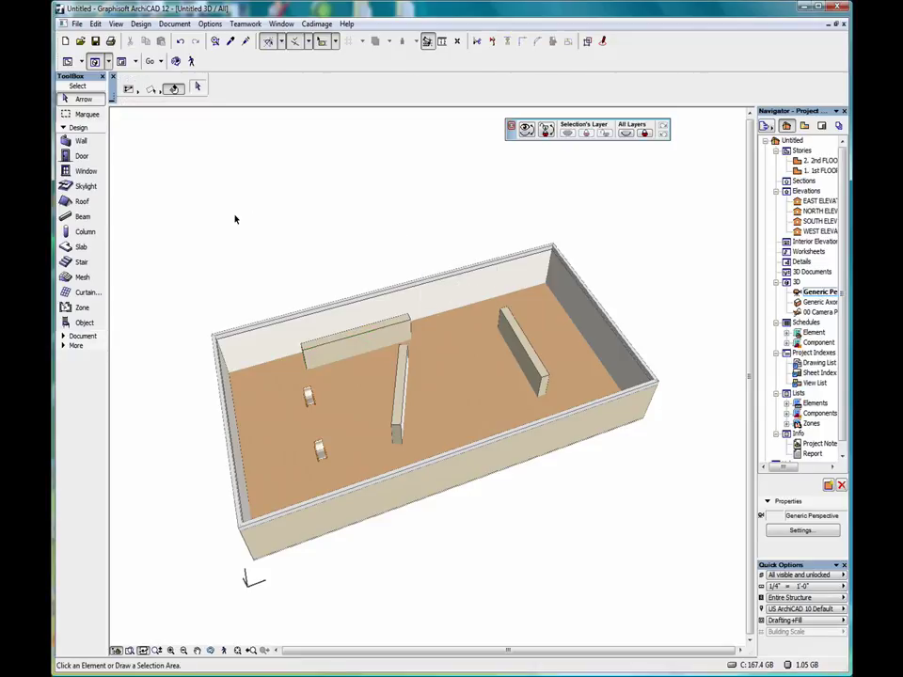
pyautogui.click(423, 308)
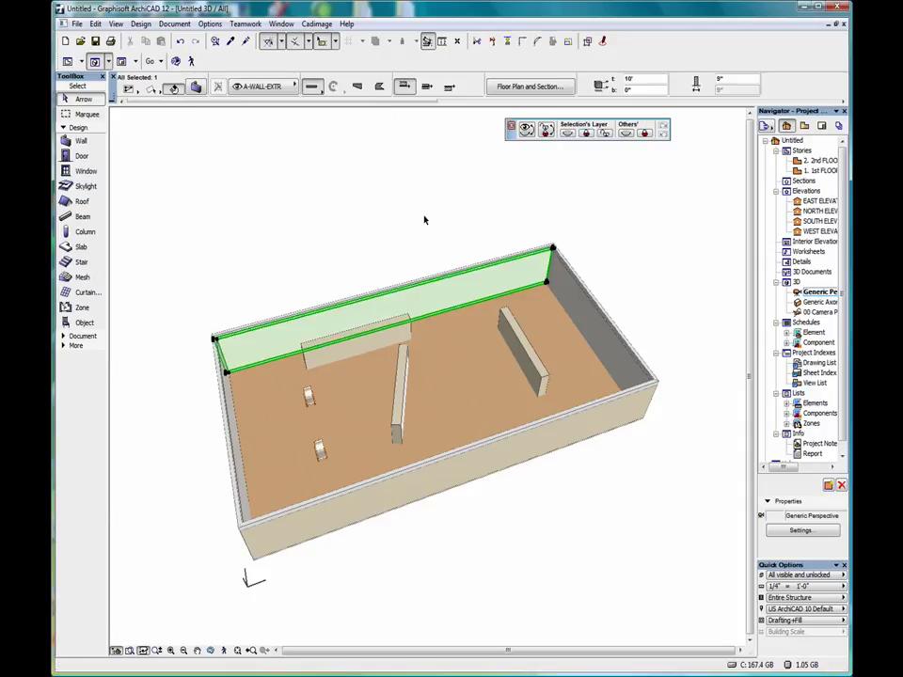
pyautogui.click(609, 359)
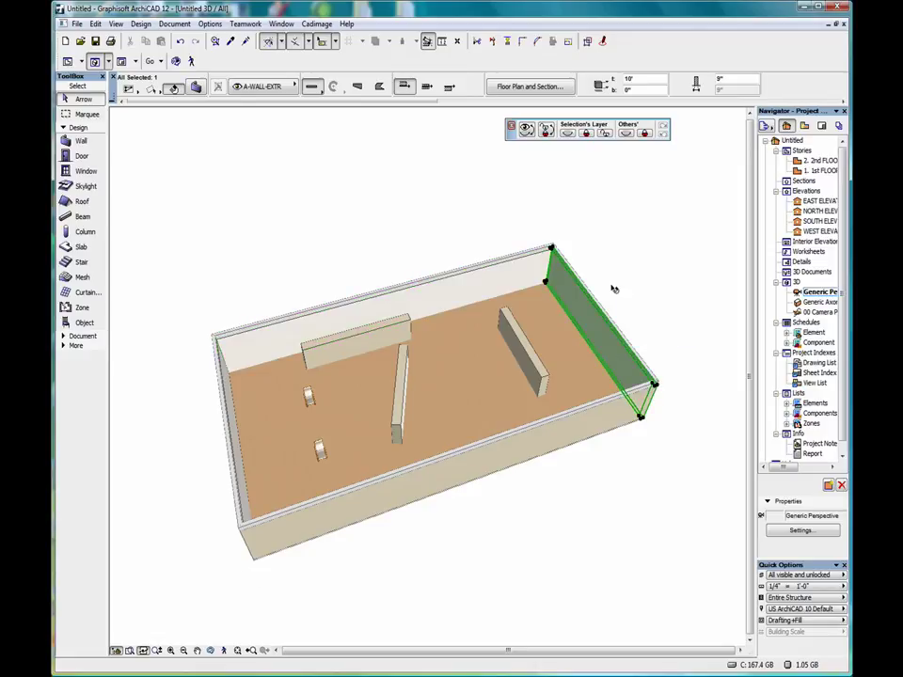
pyautogui.click(575, 431)
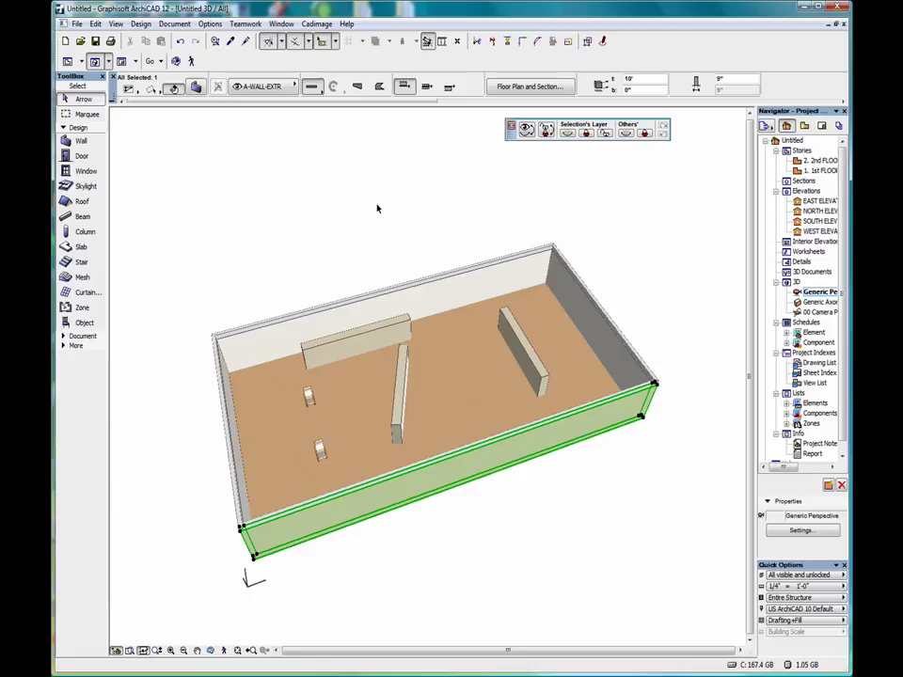
pyautogui.press('F2')
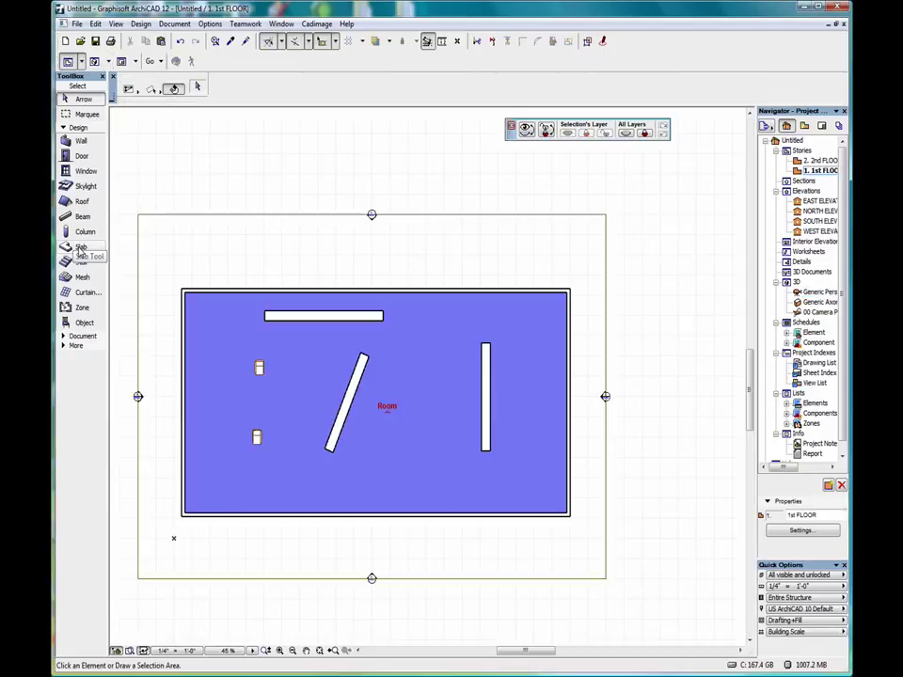
# Activate the Slab tool, Shift-click the top wall to select it, then deselect it
pyautogui.click(80, 248)
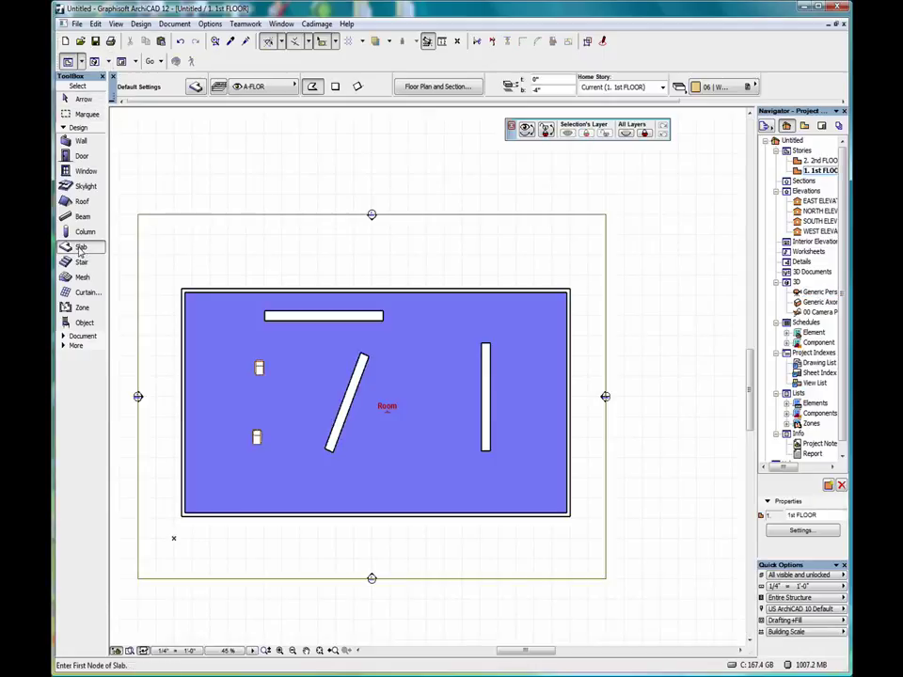
pyautogui.keyDown('shift'); pyautogui.click(268, 316); pyautogui.keyUp('shift')
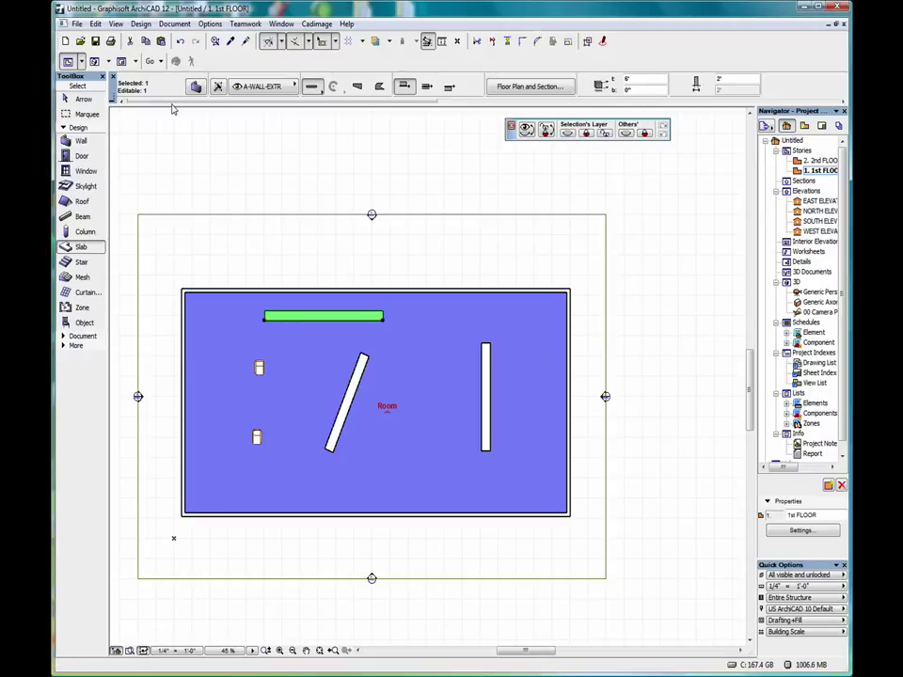
pyautogui.press('Escape')
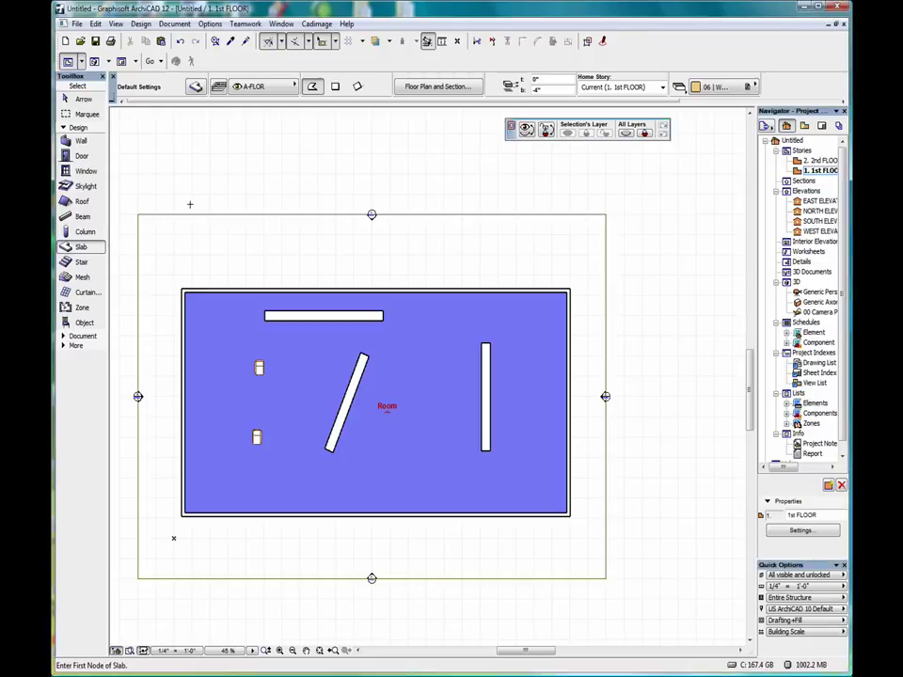
pyautogui.hotkey('ctrl', 'a')
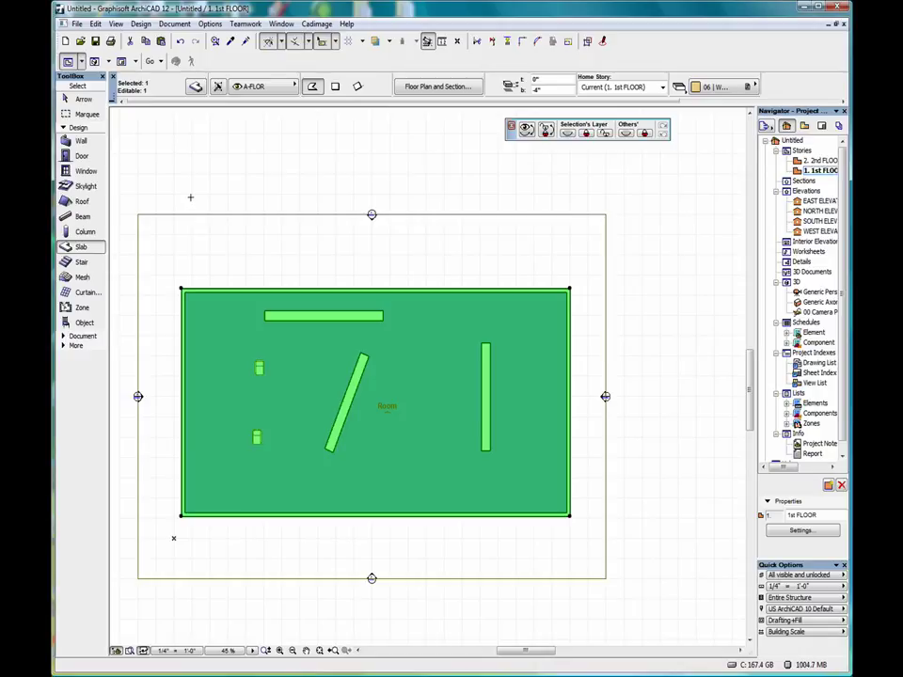
pyautogui.press('Escape')
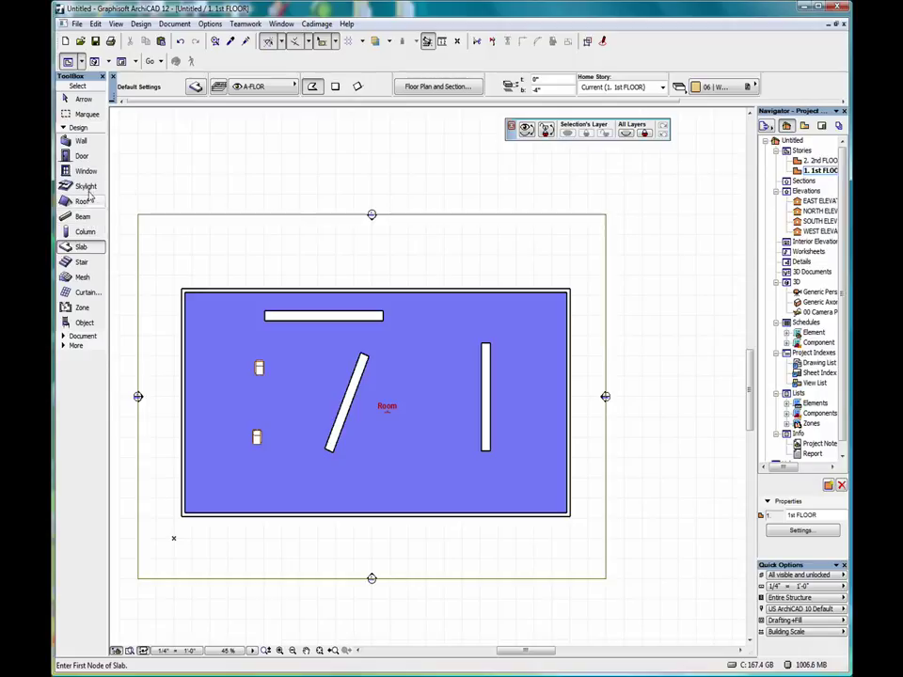
# Release the seven selected walls, then select both Armchair 04 12 objects with Object tool's Ctrl+A
pyautogui.click(83, 141)
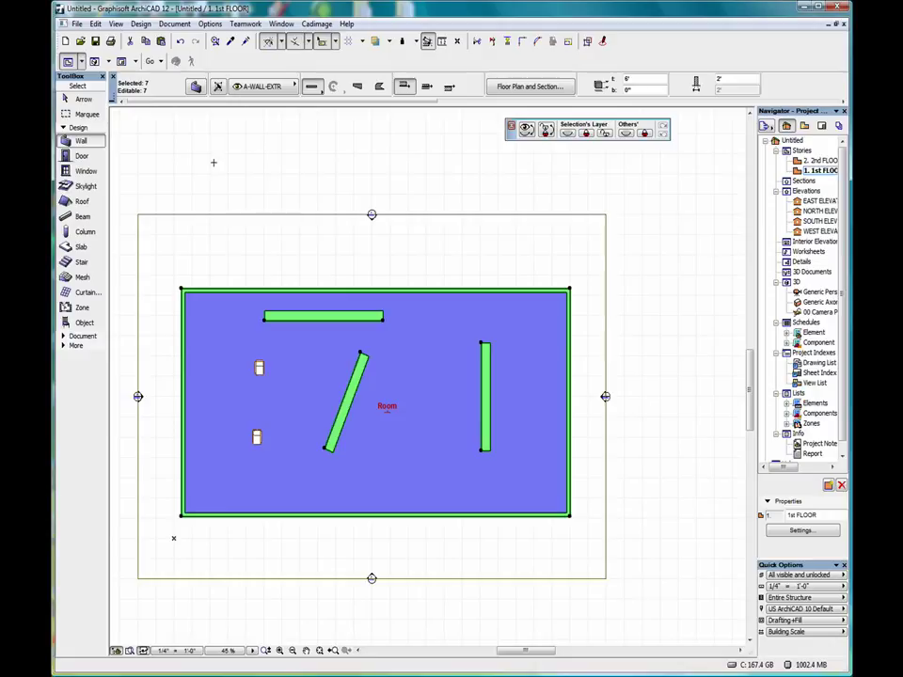
pyautogui.press('Escape')
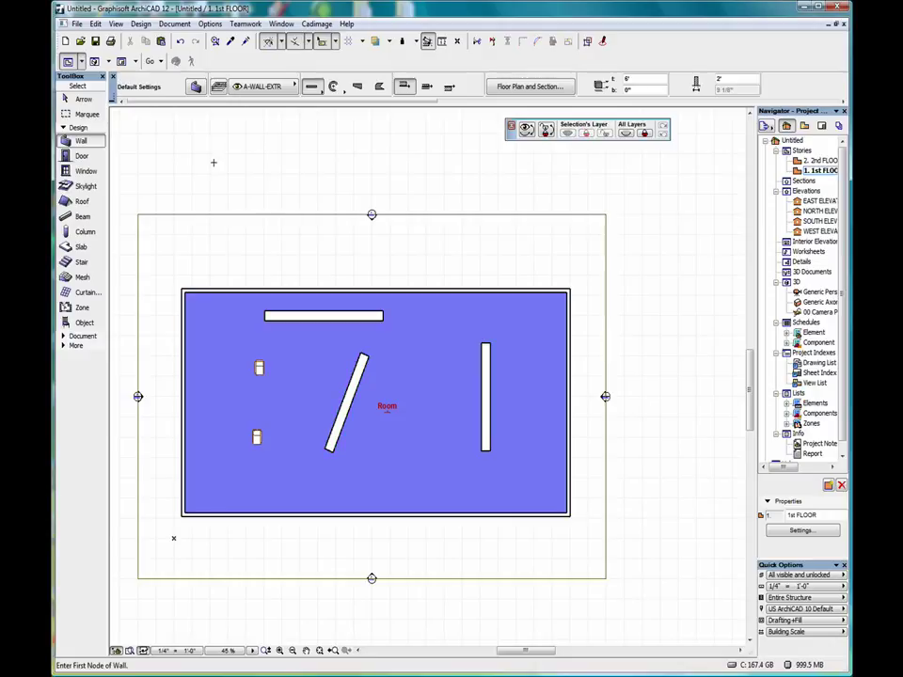
pyautogui.click(83, 323)
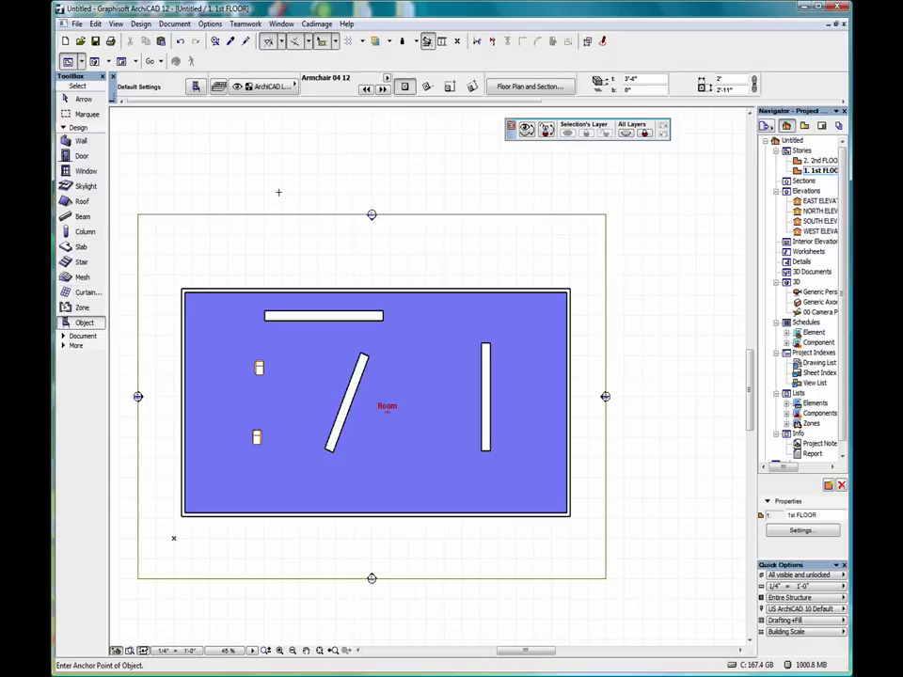
pyautogui.hotkey('ctrl', 'a')
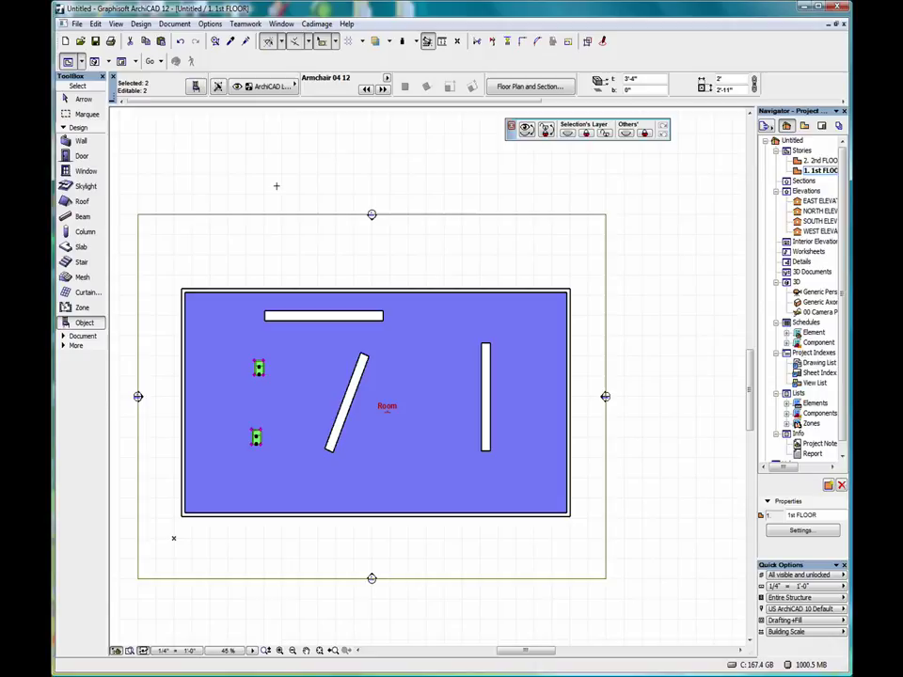